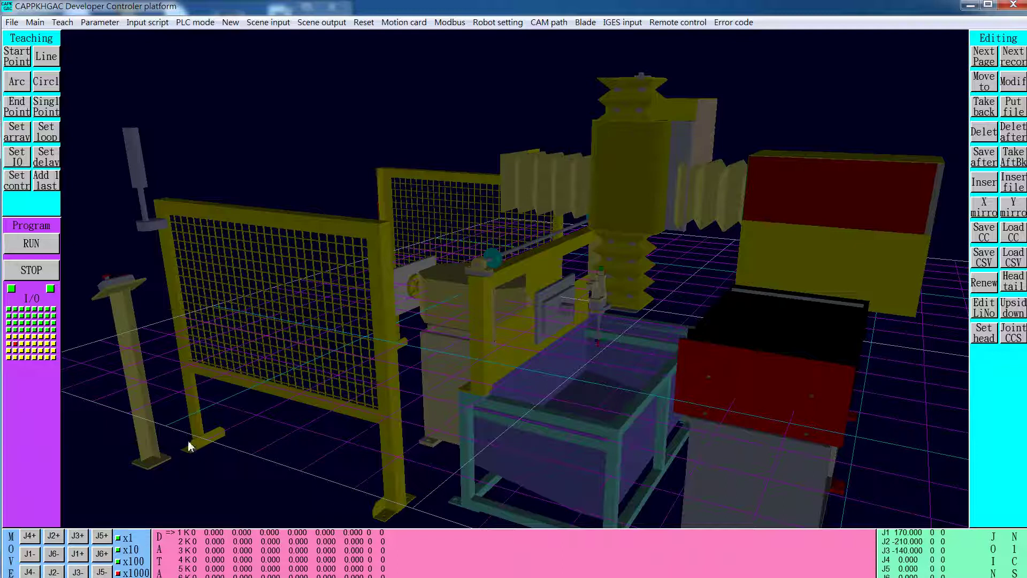
- Jog the robot's joint J1 to 390 and joint J2 to -380
click(78, 555)
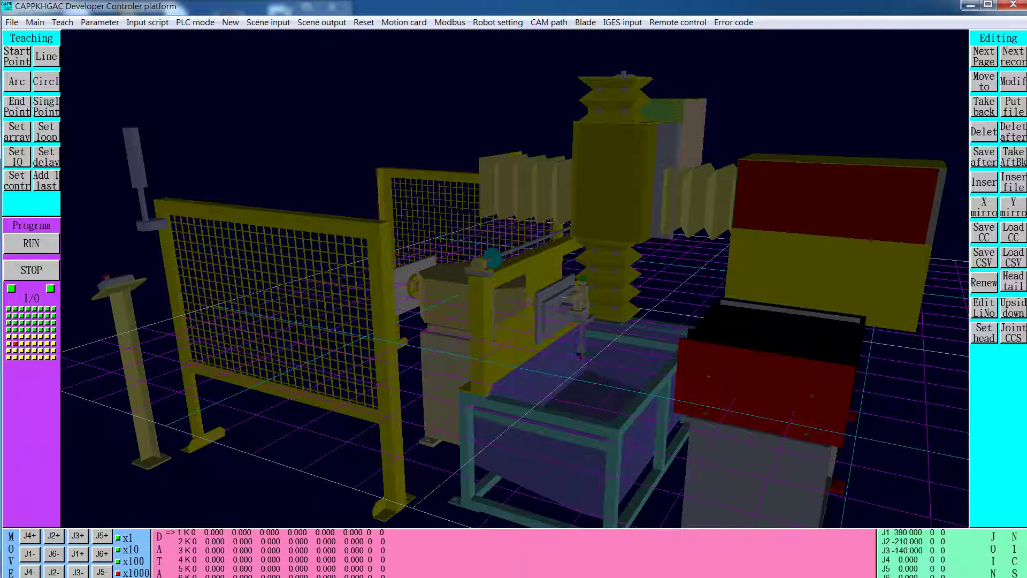
click(53, 572)
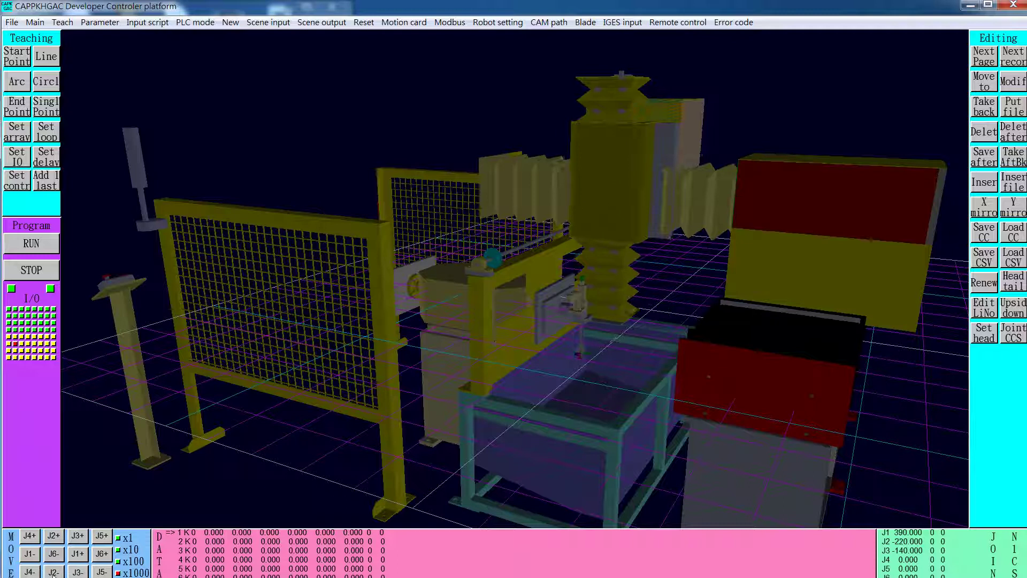
click(54, 572)
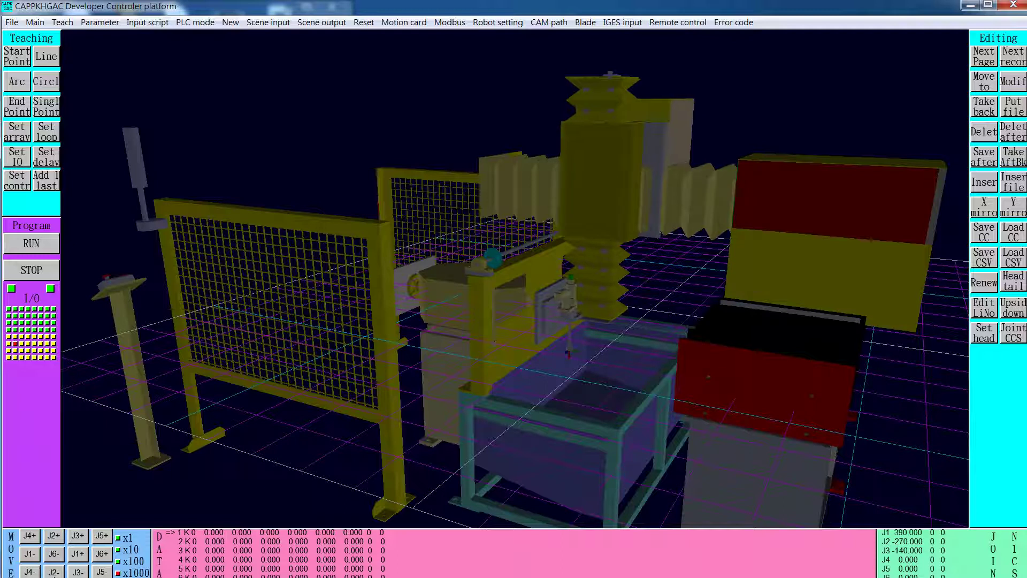
click(54, 572)
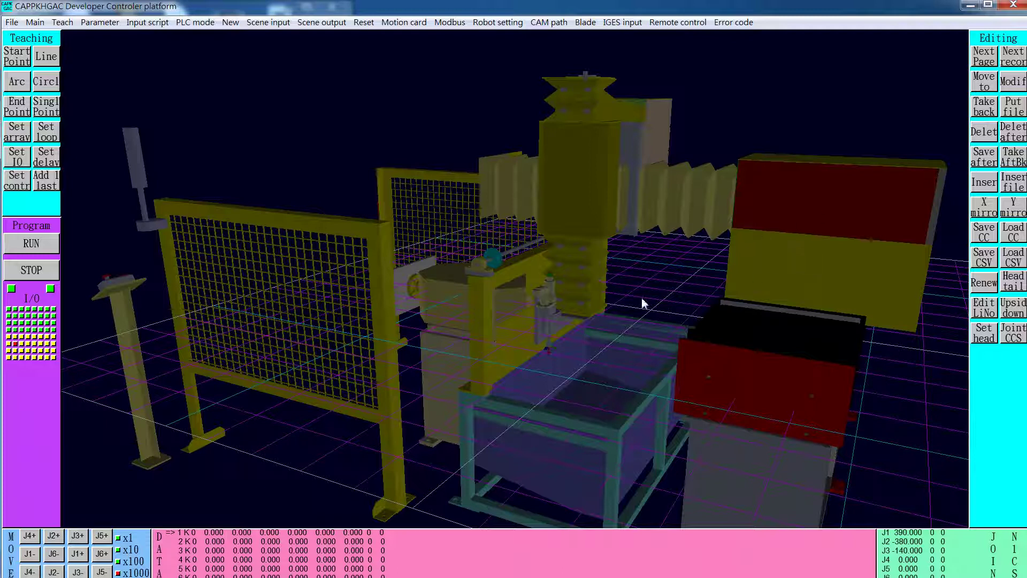
- Jog the robot's joint J3 in the negative direction to -230
click(77, 572)
click(77, 572)
click(77, 572)
click(78, 571)
click(77, 571)
click(77, 572)
click(78, 572)
click(78, 572)
click(78, 572)
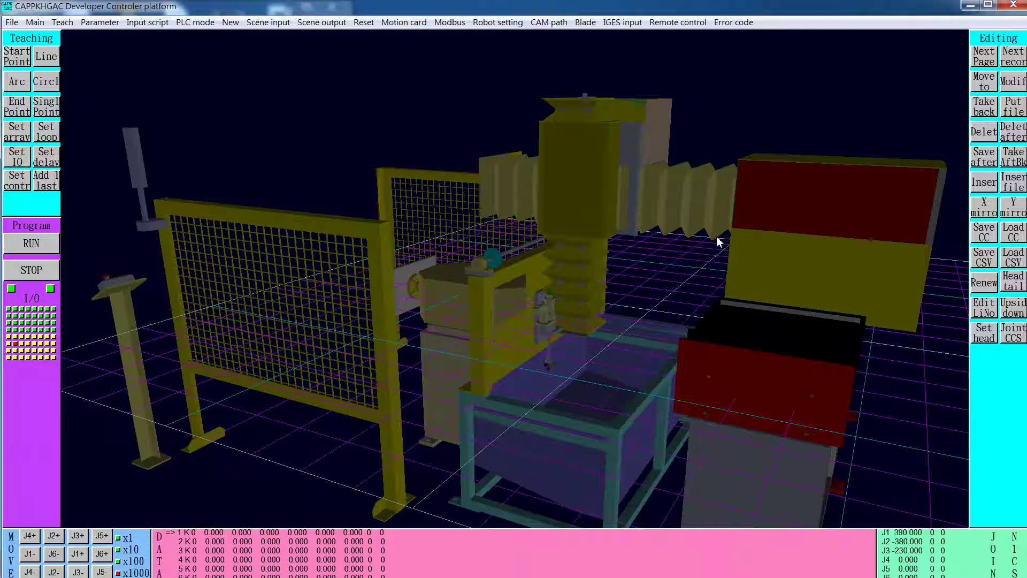
- Switch to PolyTrans
key(super)
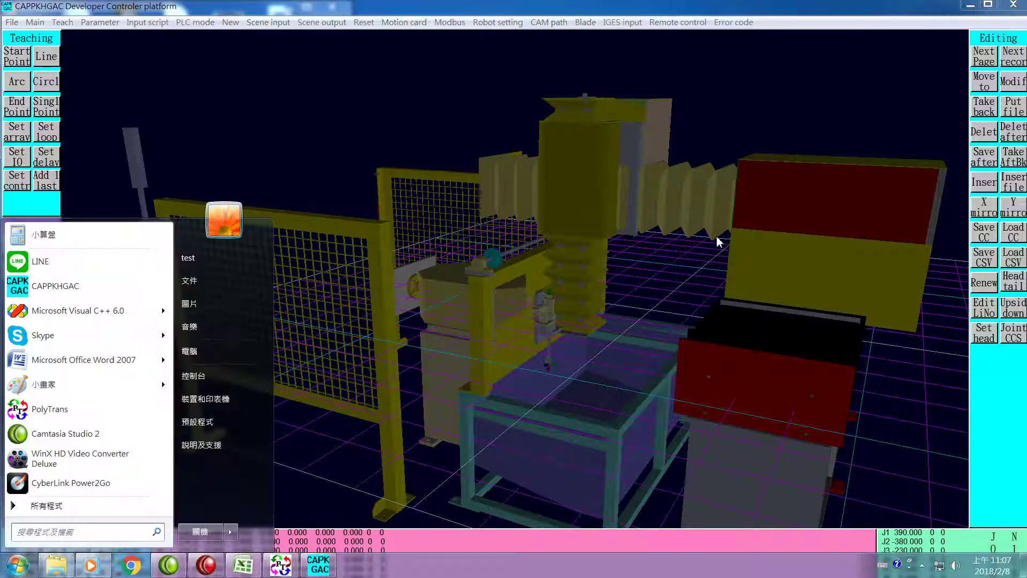
click(283, 568)
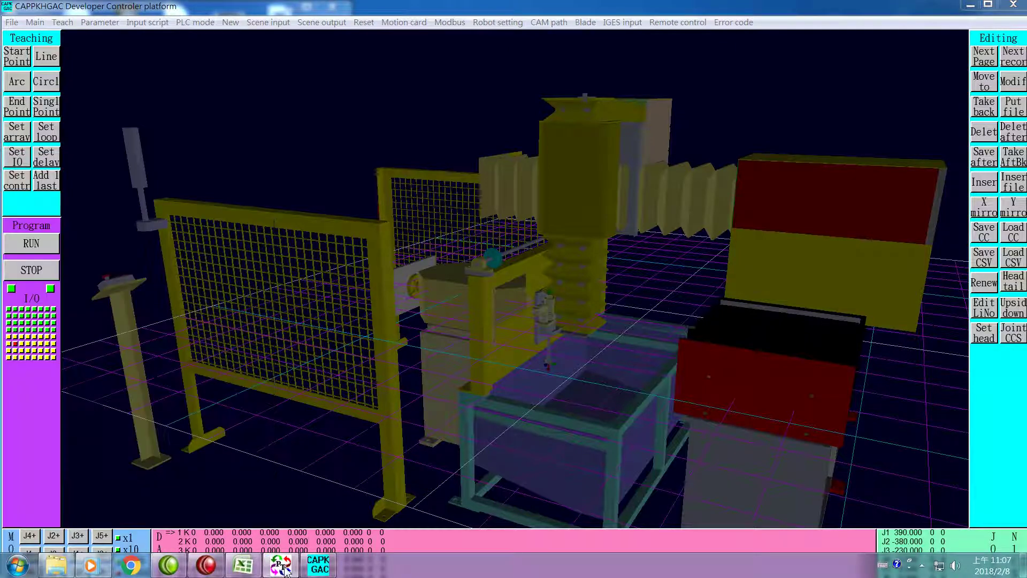
click(283, 569)
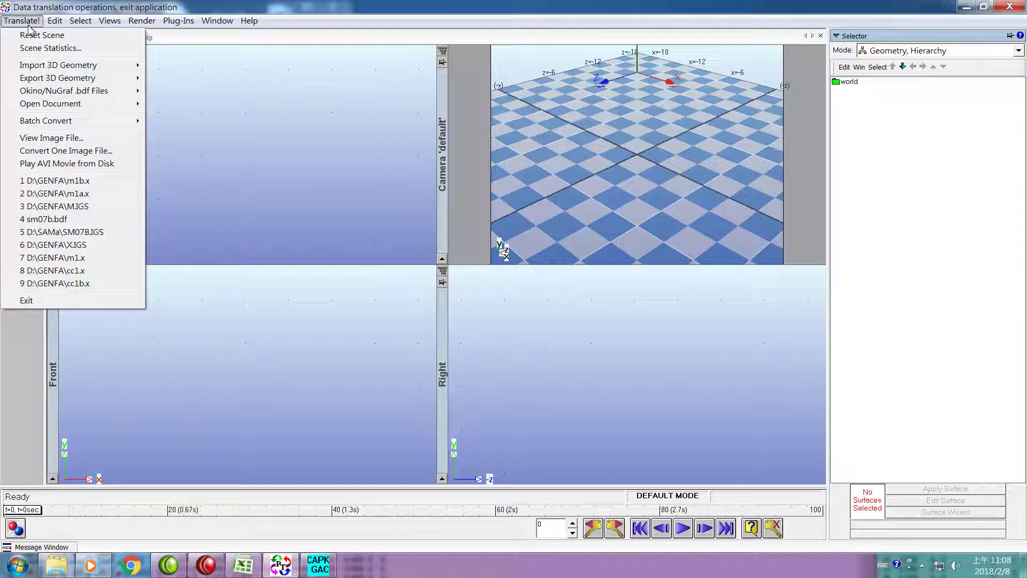
- Choose M.IGS in the D:\GENFA folder for import with the IGES v5.3 (via Okino) importer
mouse_move(69, 73)
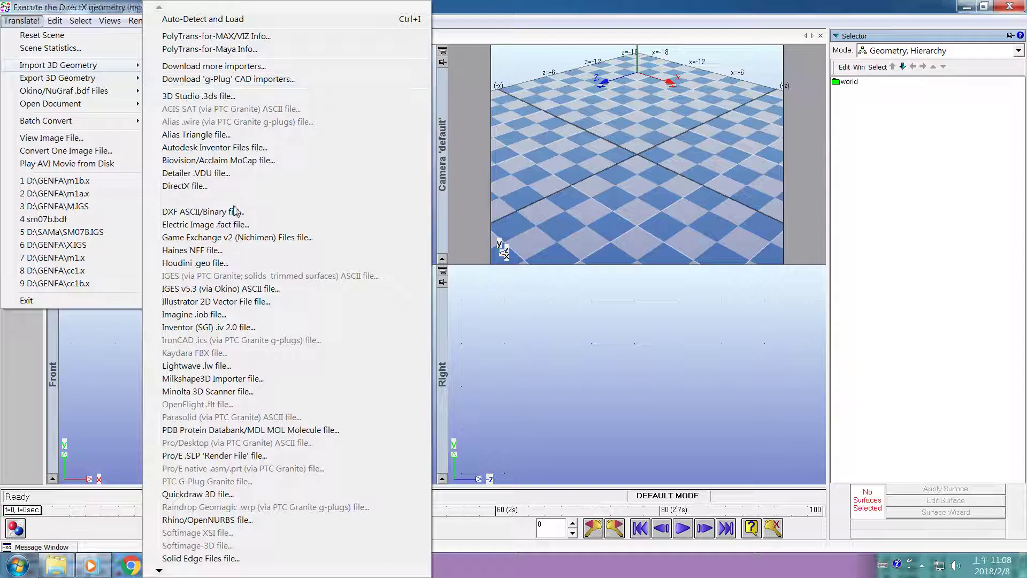
click(232, 291)
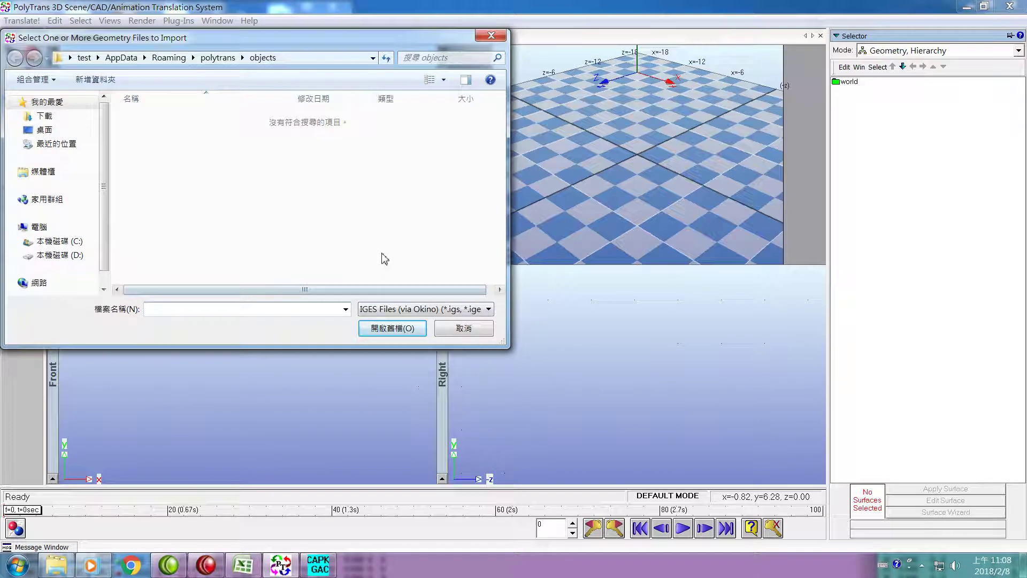
click(63, 255)
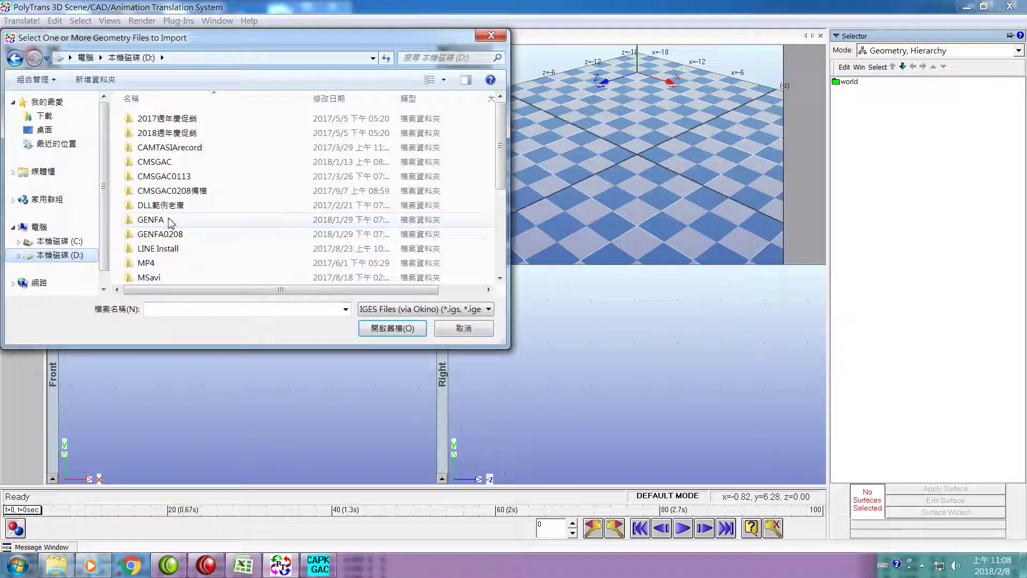
click(161, 220)
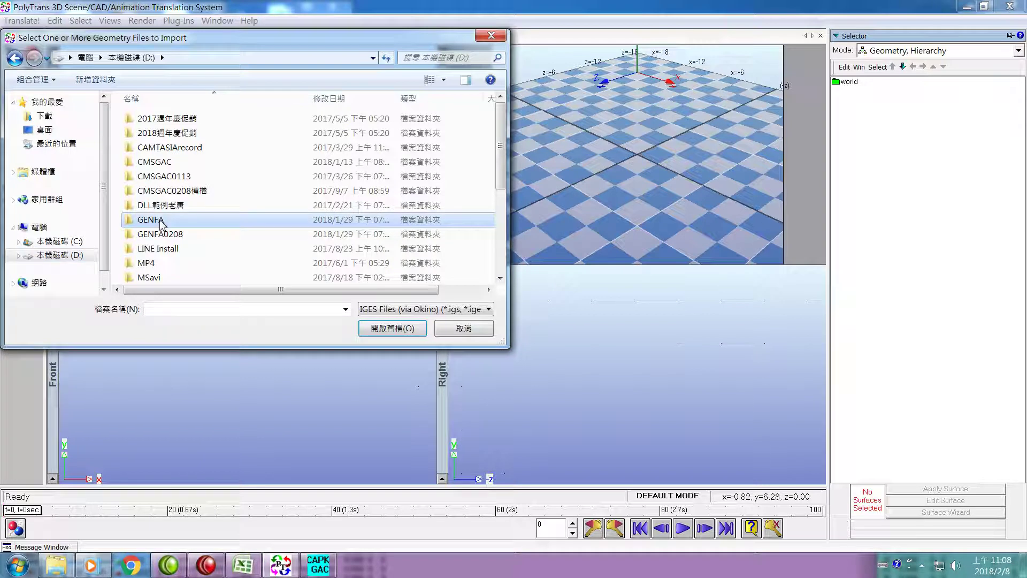
click(168, 221)
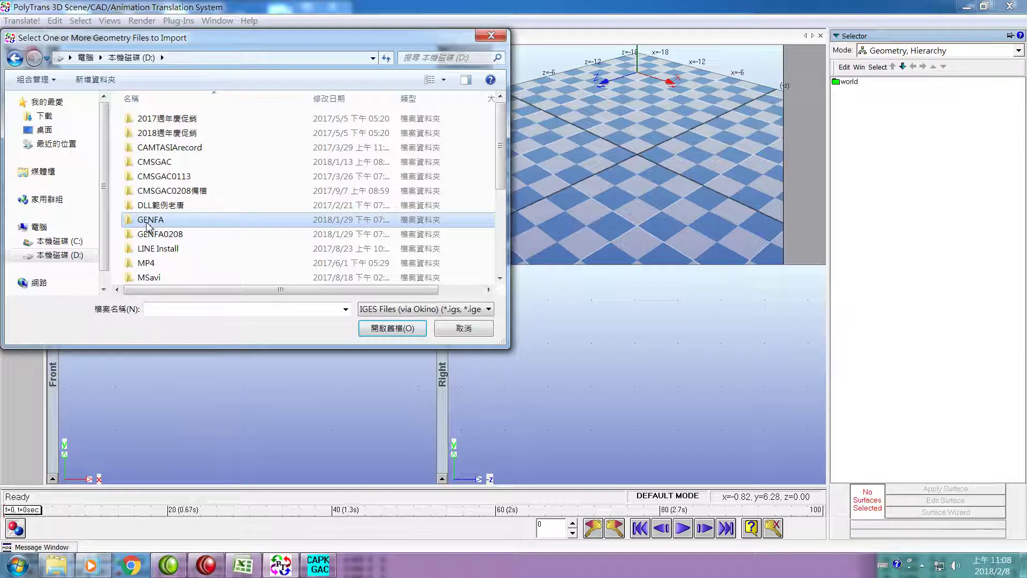
double_click(148, 223)
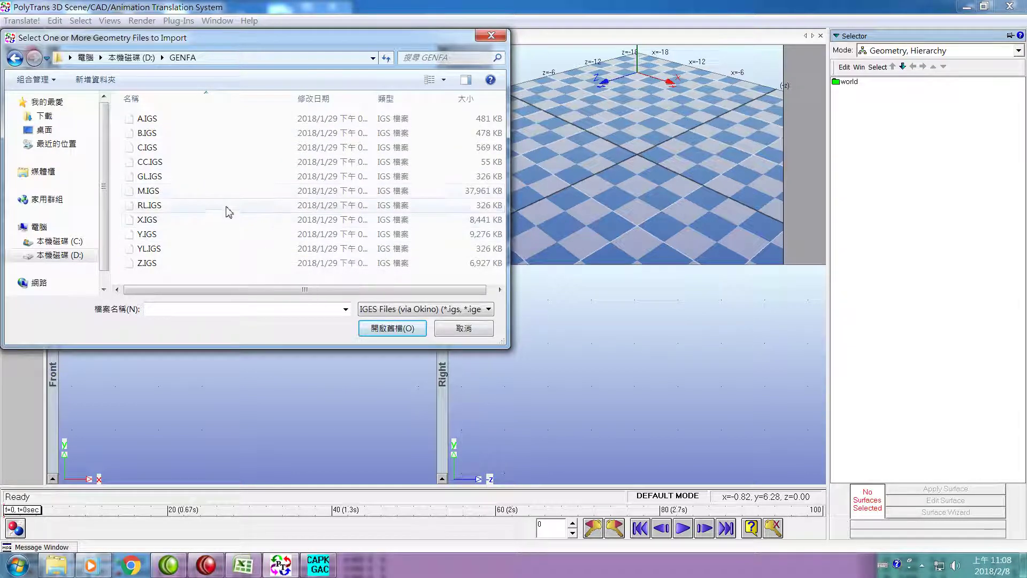
click(157, 192)
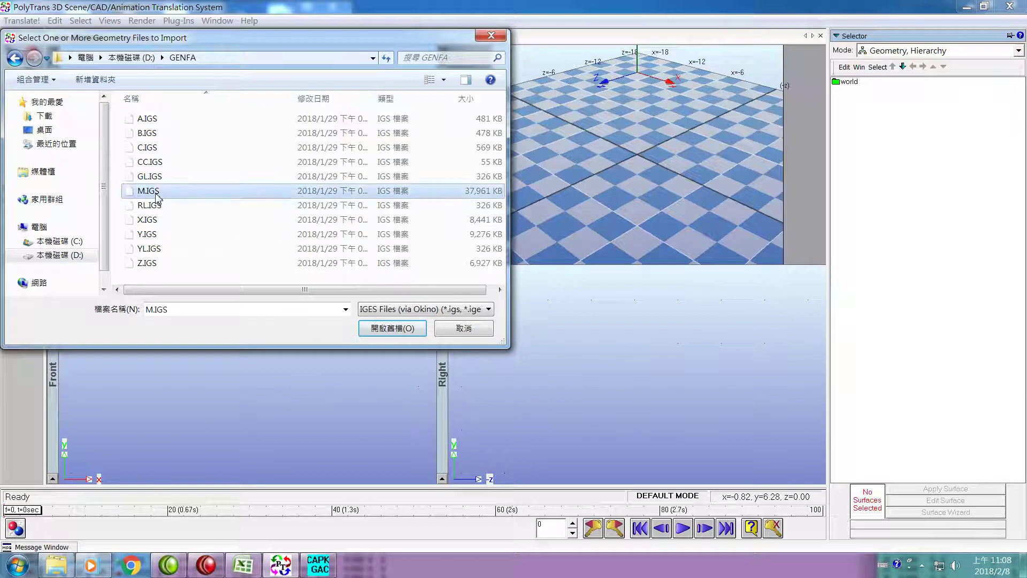
click(392, 329)
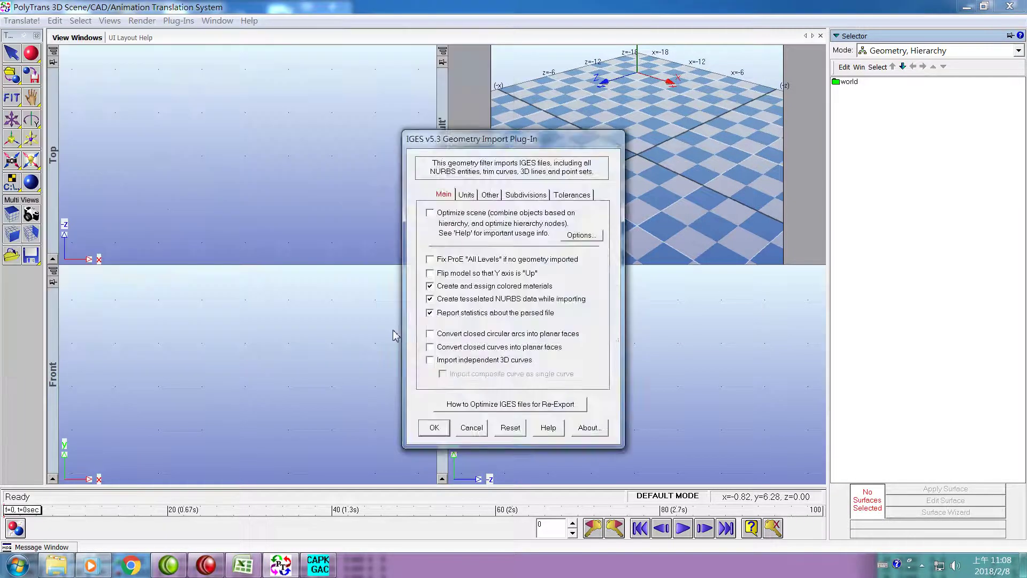
- Import the model with the default IGES options as triangle meshes, run the scene optimizer, and resize the camera view to fit all objects
click(435, 427)
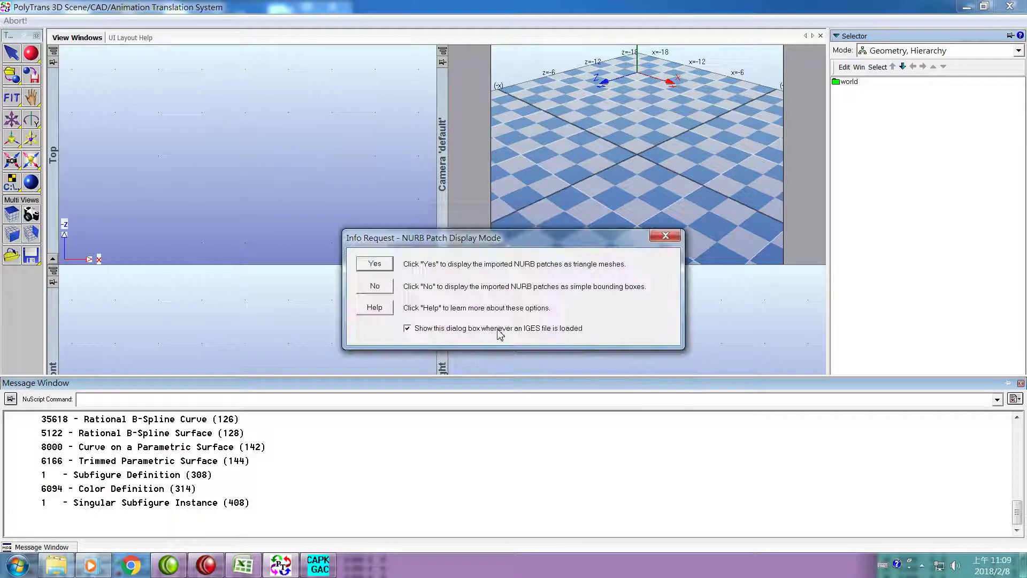
click(387, 268)
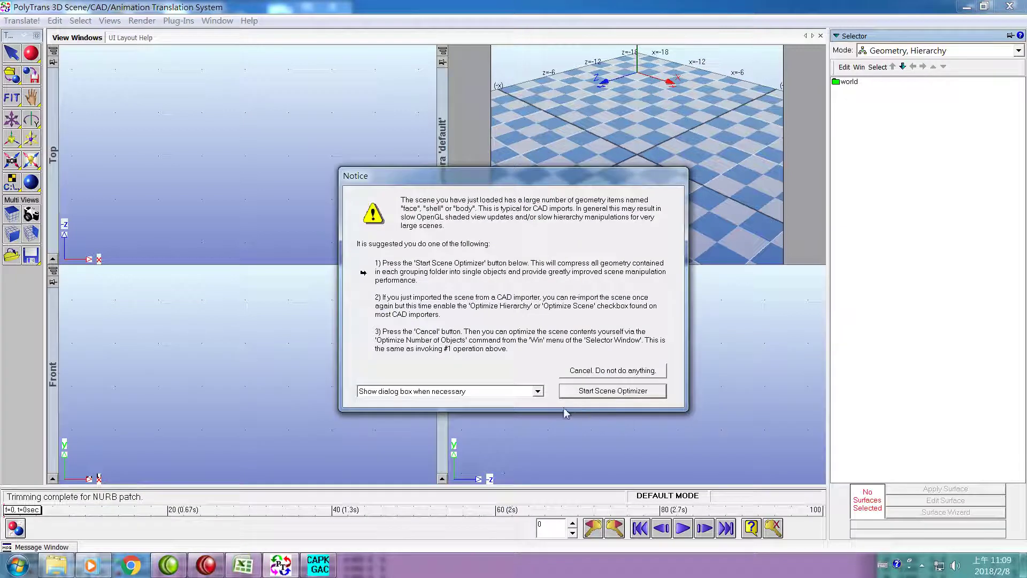
click(605, 391)
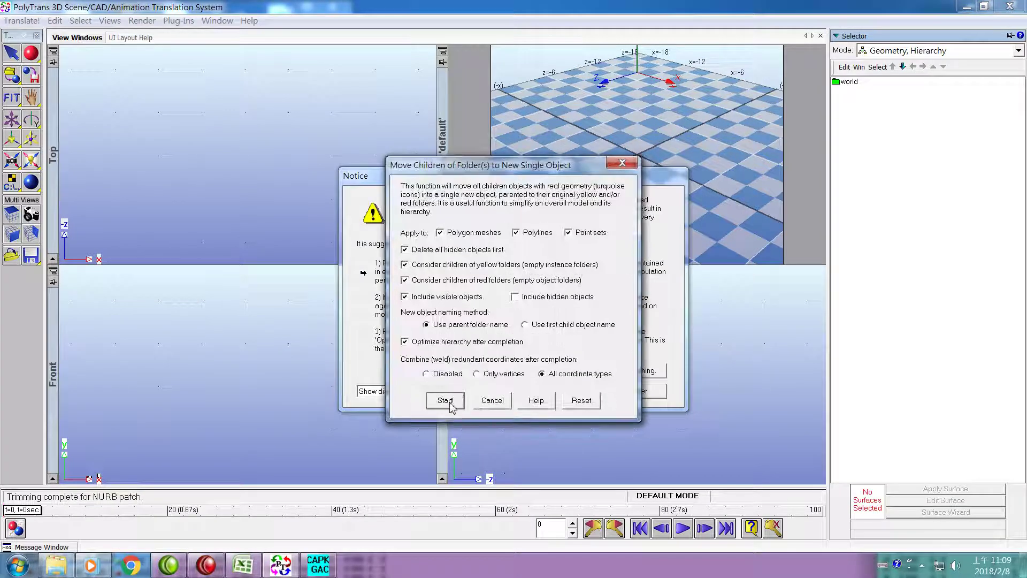
click(450, 400)
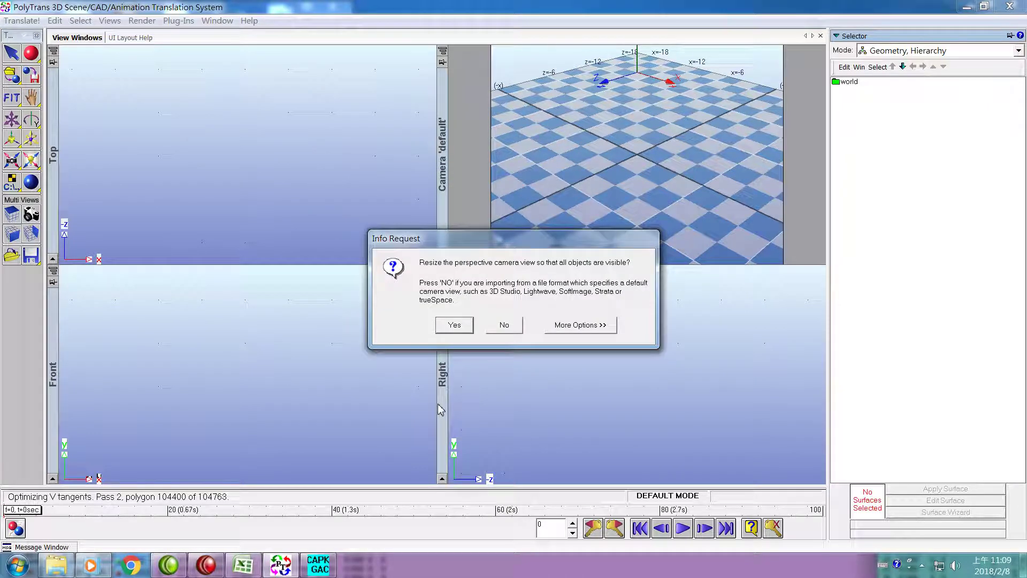
click(458, 326)
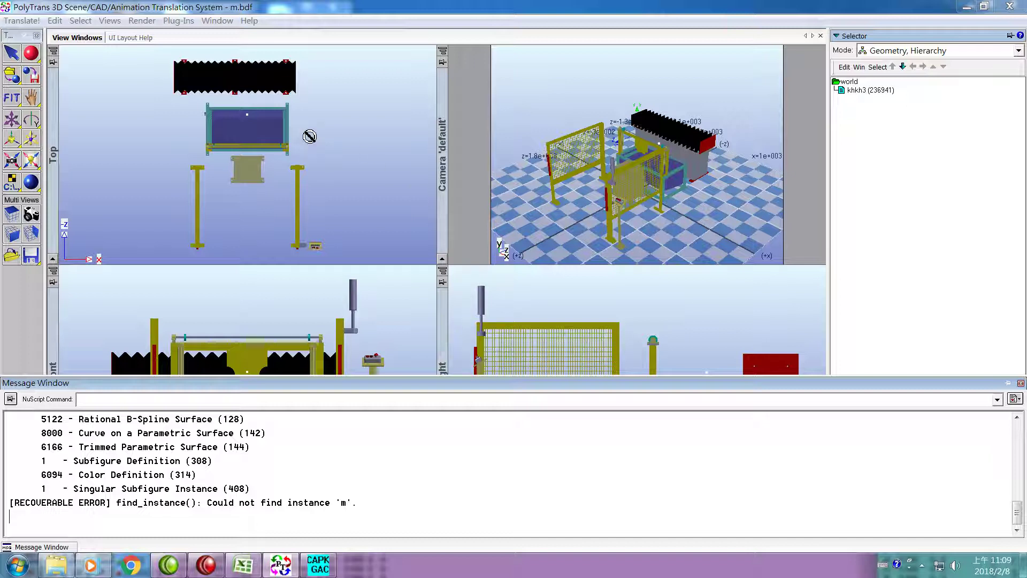
- Set up a DirectX export of the machine model with reversed orientation of all polygons and normals disabled
click(22, 21)
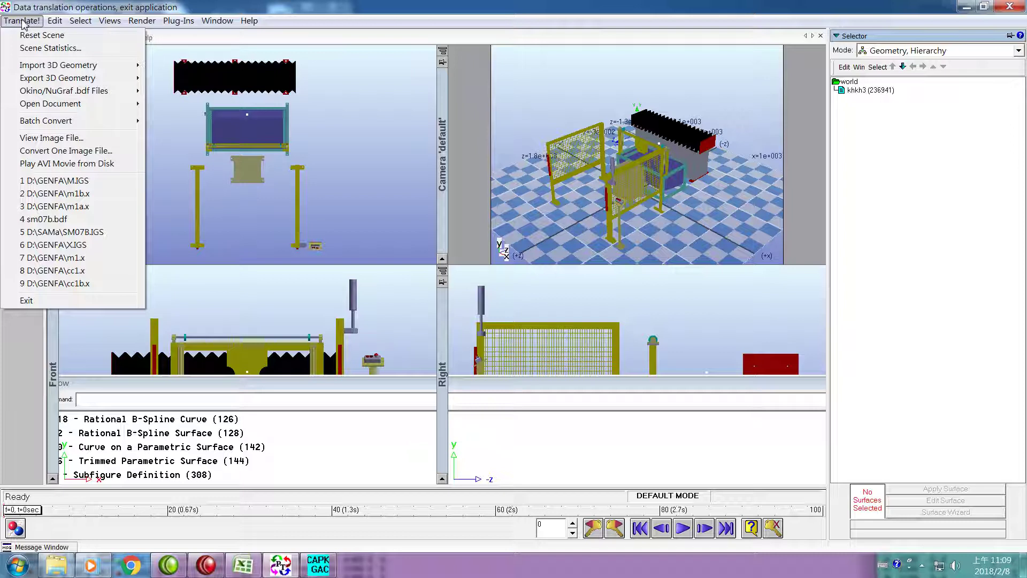
mouse_move(39, 81)
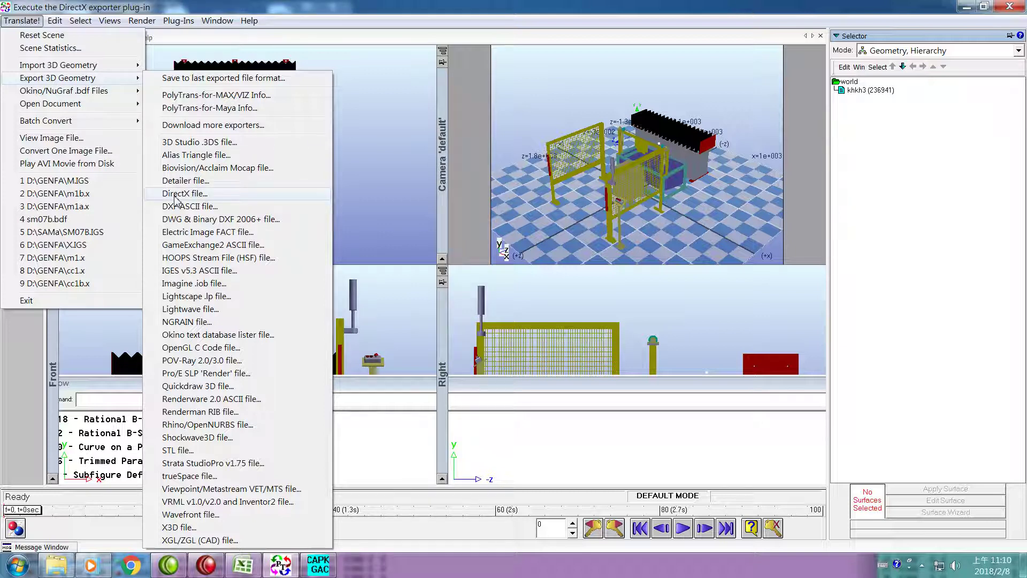
click(198, 193)
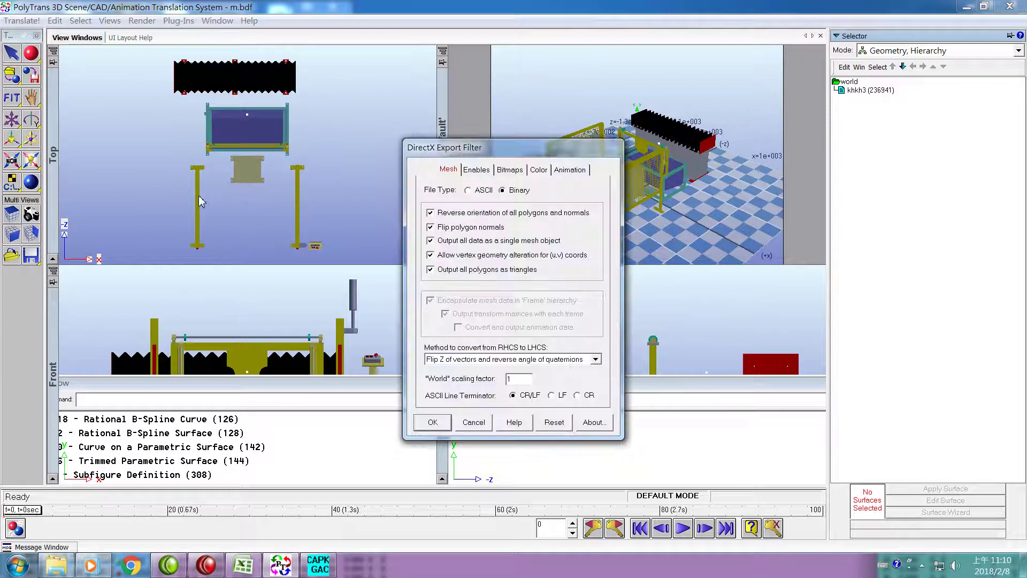
click(463, 214)
click(440, 423)
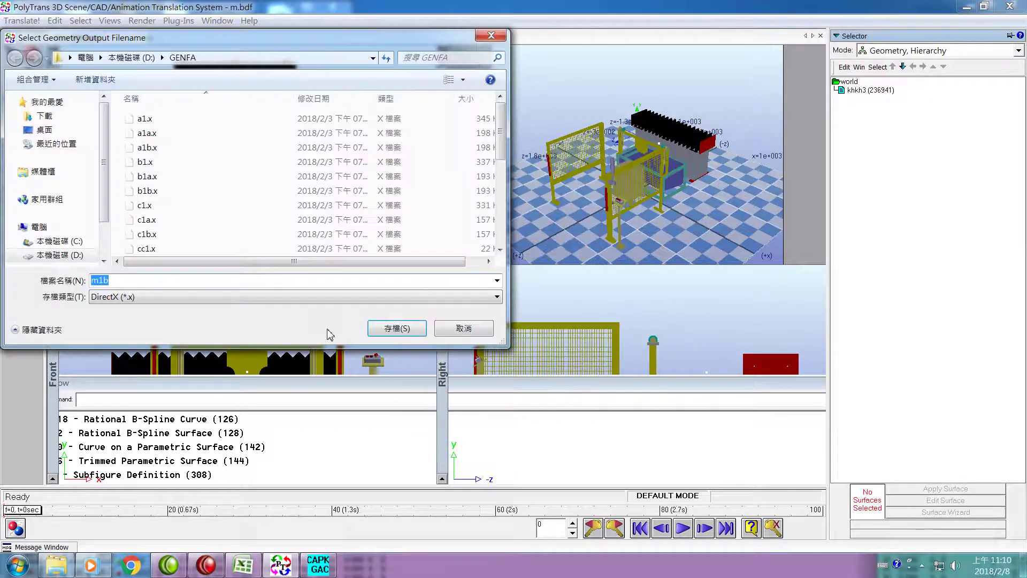
- Save the DirectX export as m1a in D:\GENFA, replacing the existing file
click(206, 280)
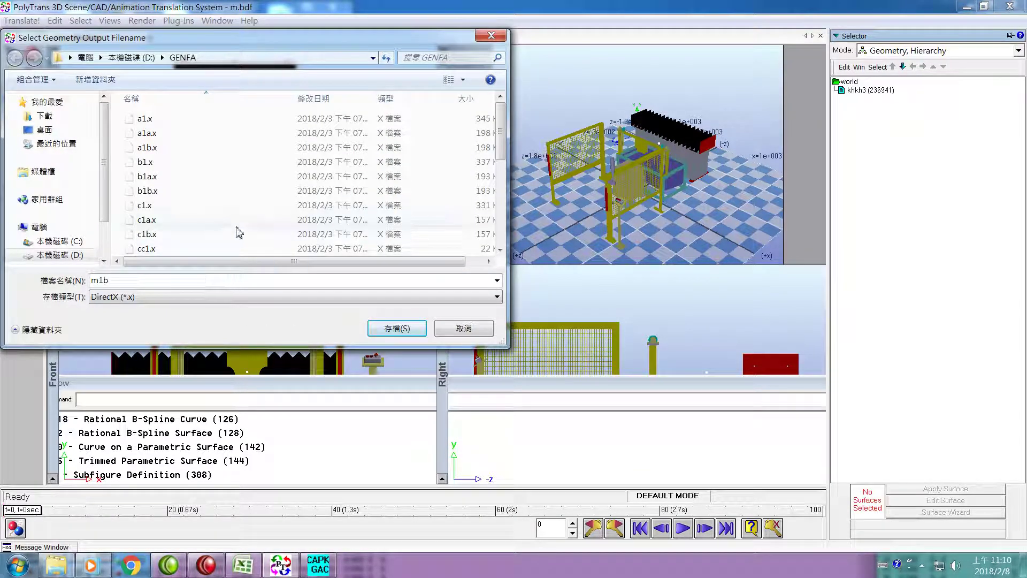
key(BackSpace)
text(a)
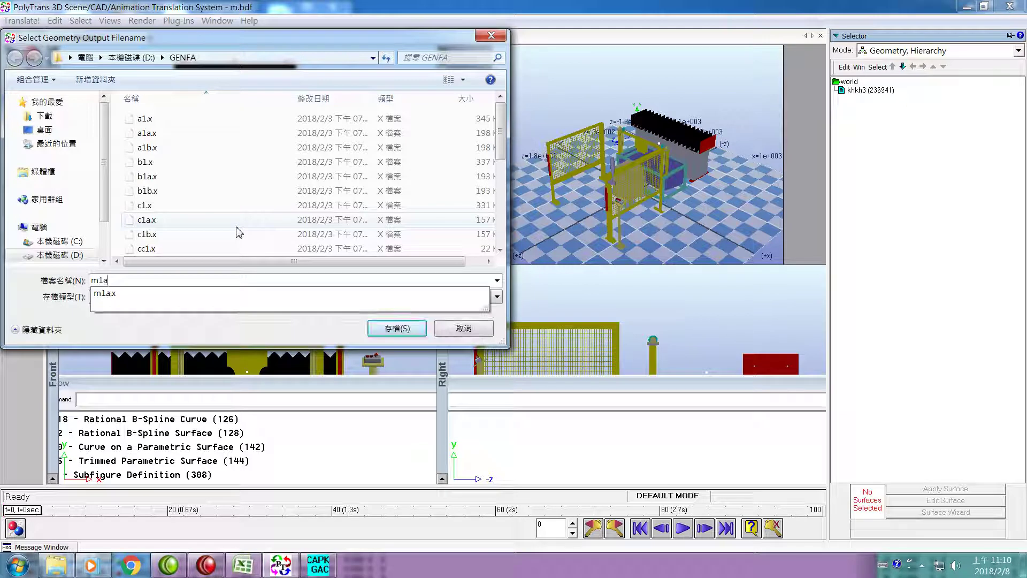
key(Return)
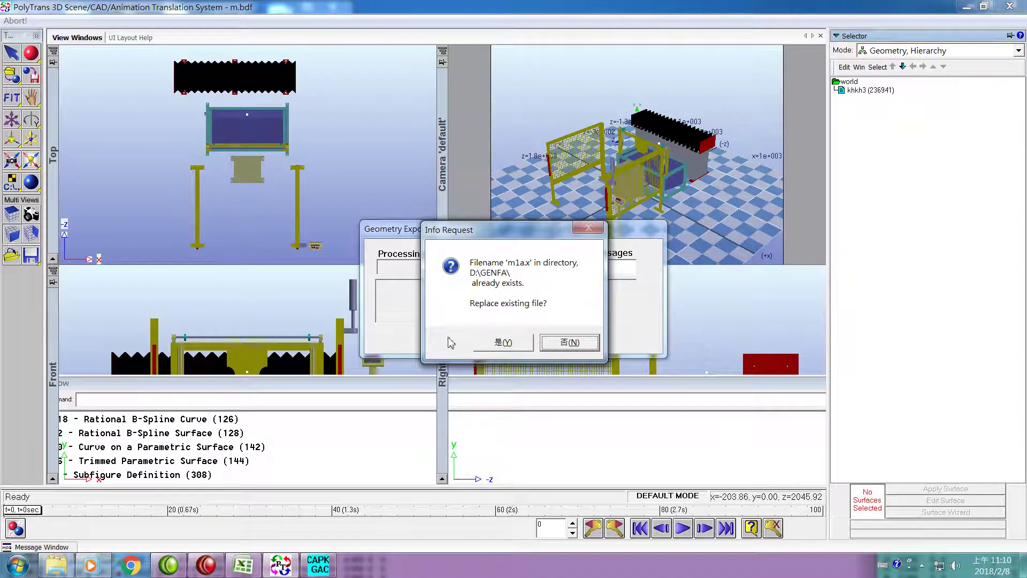
click(503, 342)
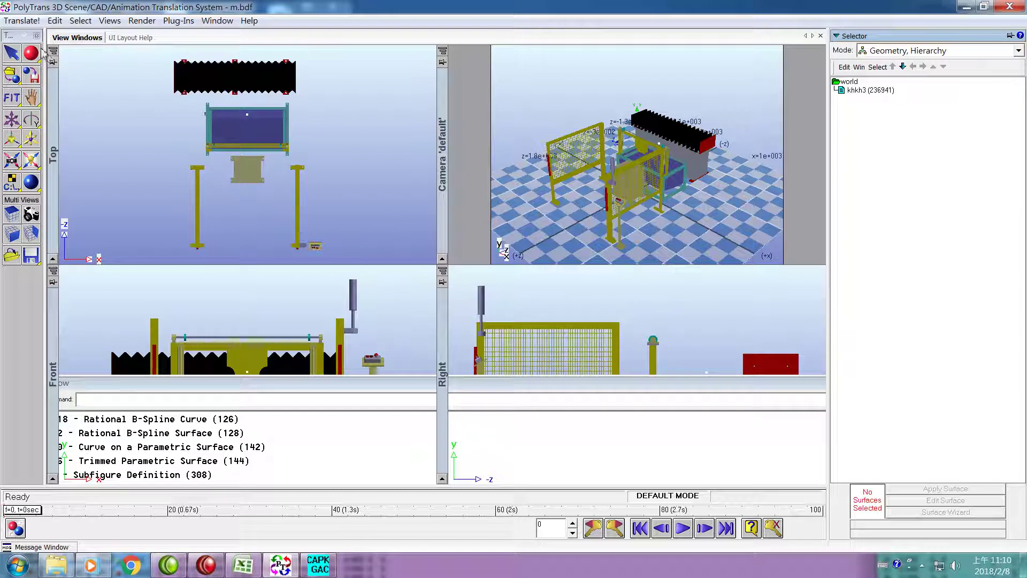
- Set up a second DirectX export of the model with reversed orientation of all polygons and normals enabled
click(22, 20)
mouse_move(77, 80)
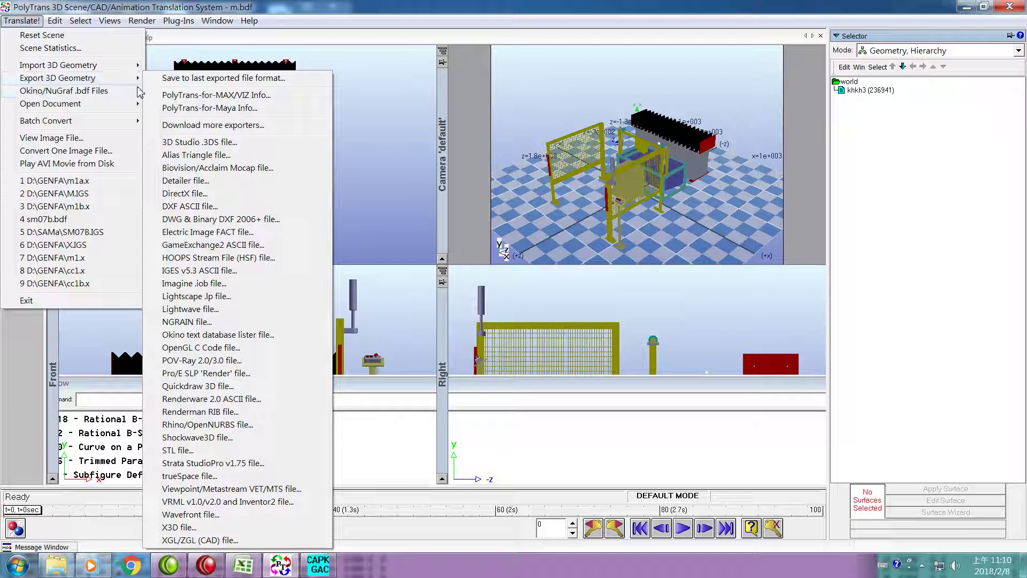
click(187, 195)
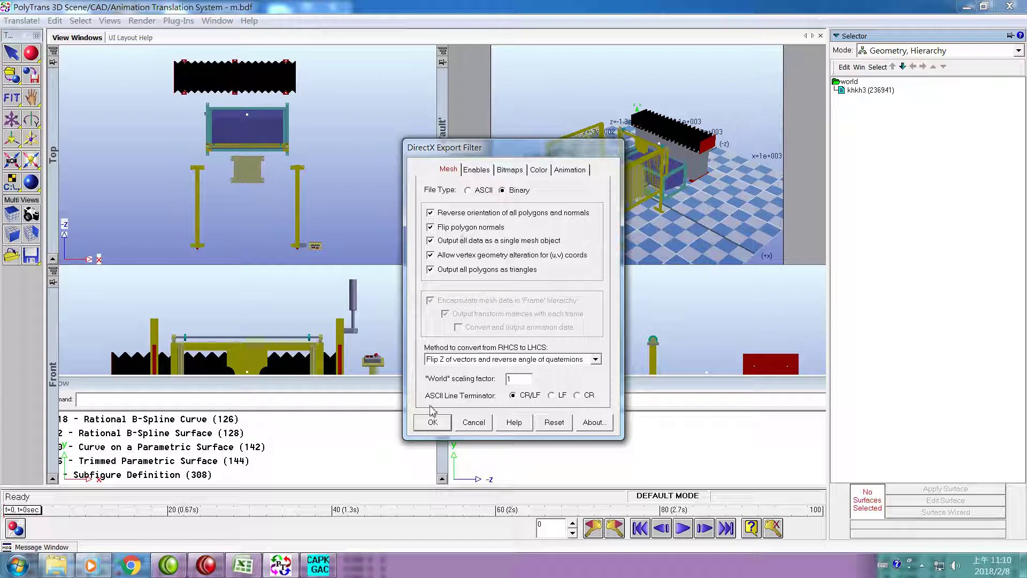
click(431, 422)
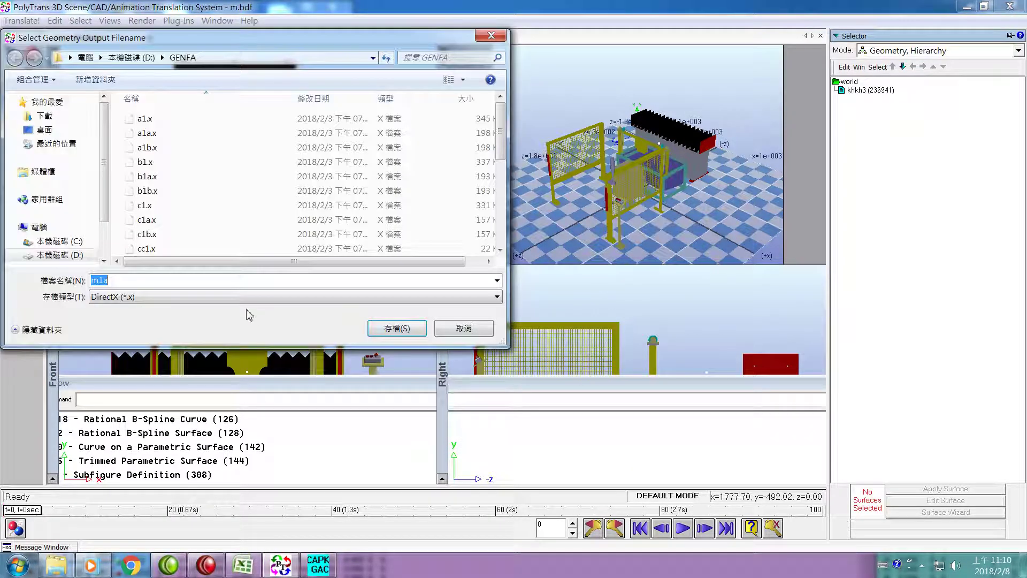
- Save the second DirectX export as m1b in D:\GENFA, replacing the existing file
click(252, 280)
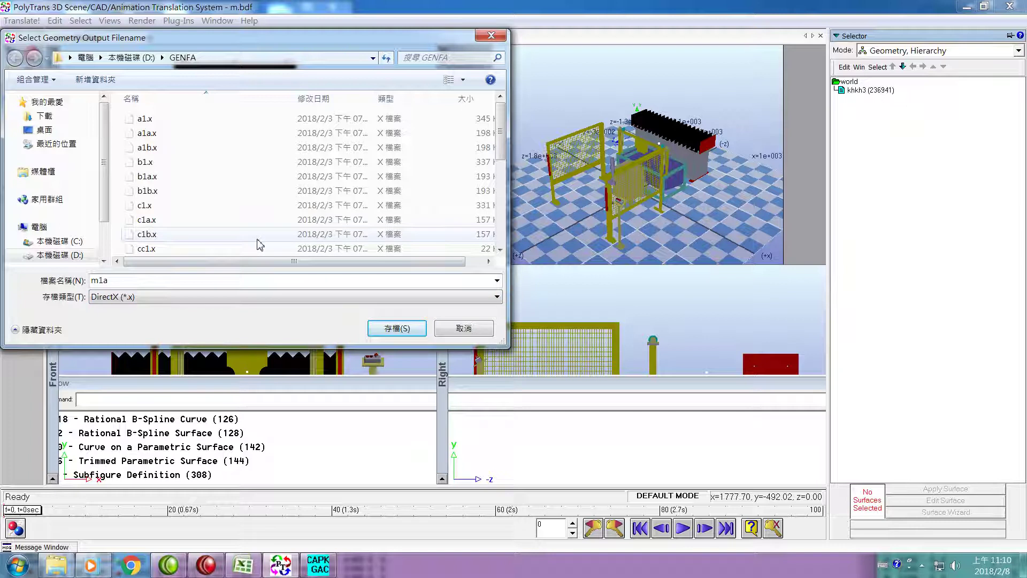
key(BackSpace)
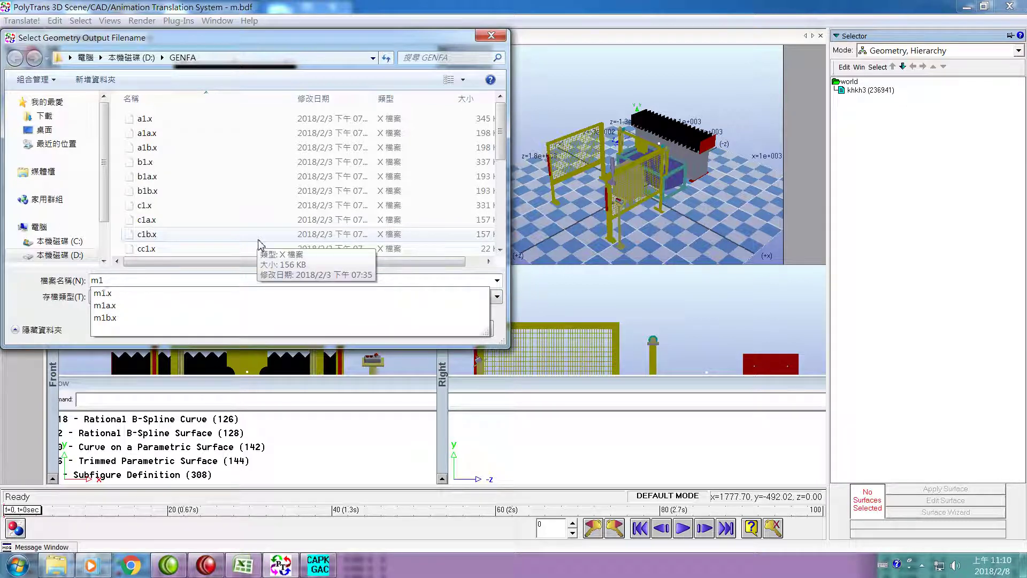
text(b)
key(Return)
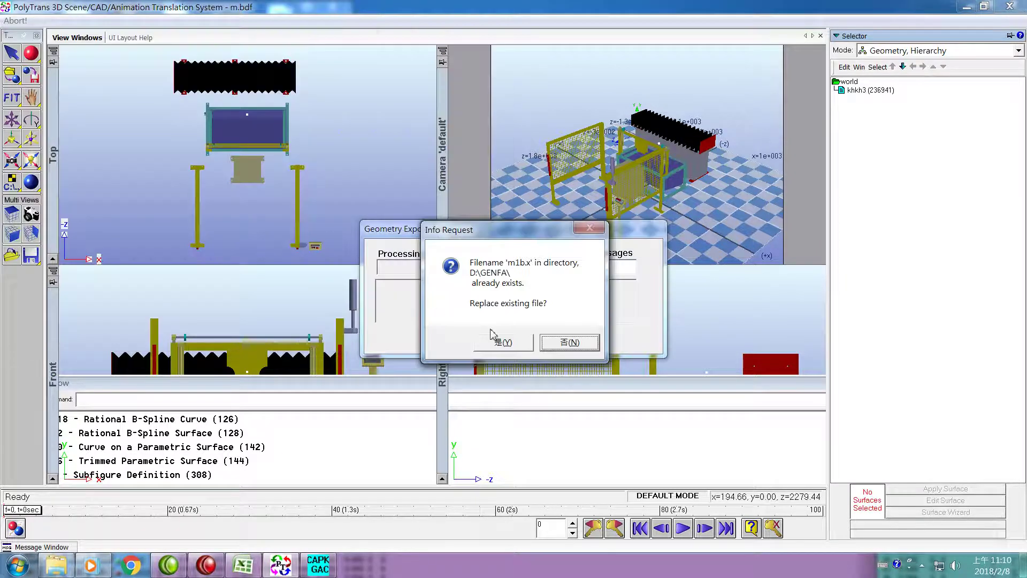
click(503, 342)
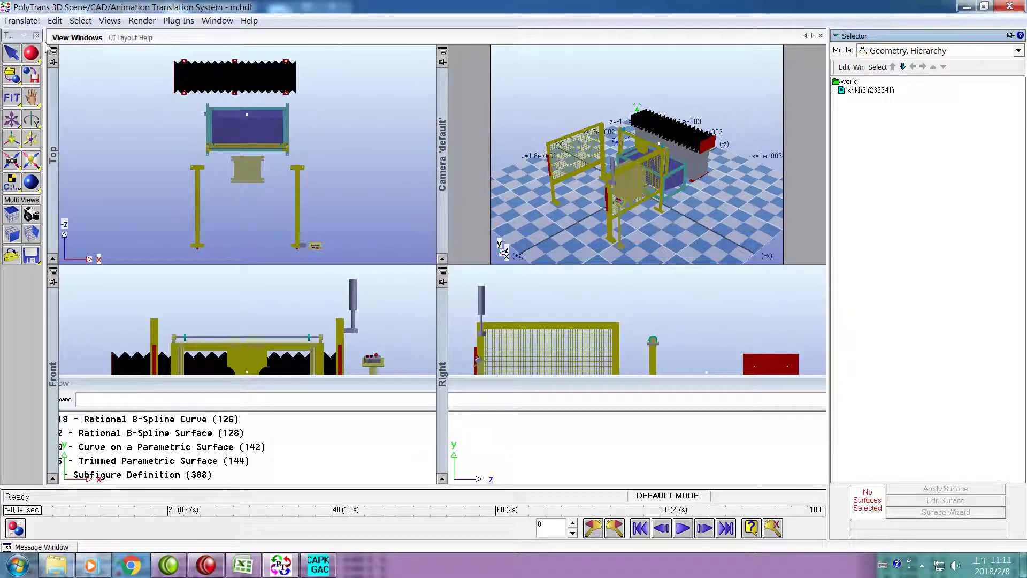
- Reset the scene without saving the changes to m.bdf
click(24, 22)
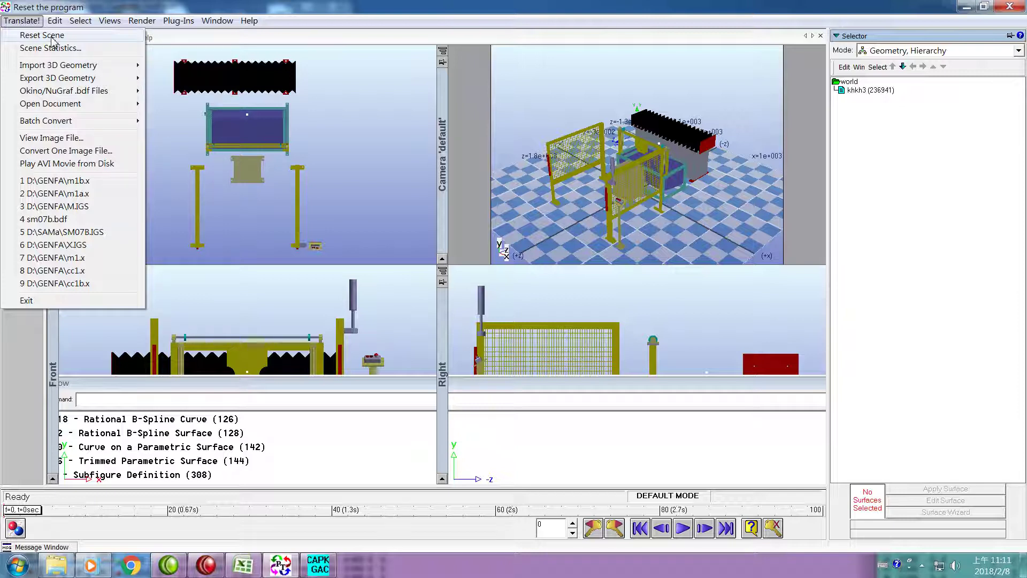
click(42, 36)
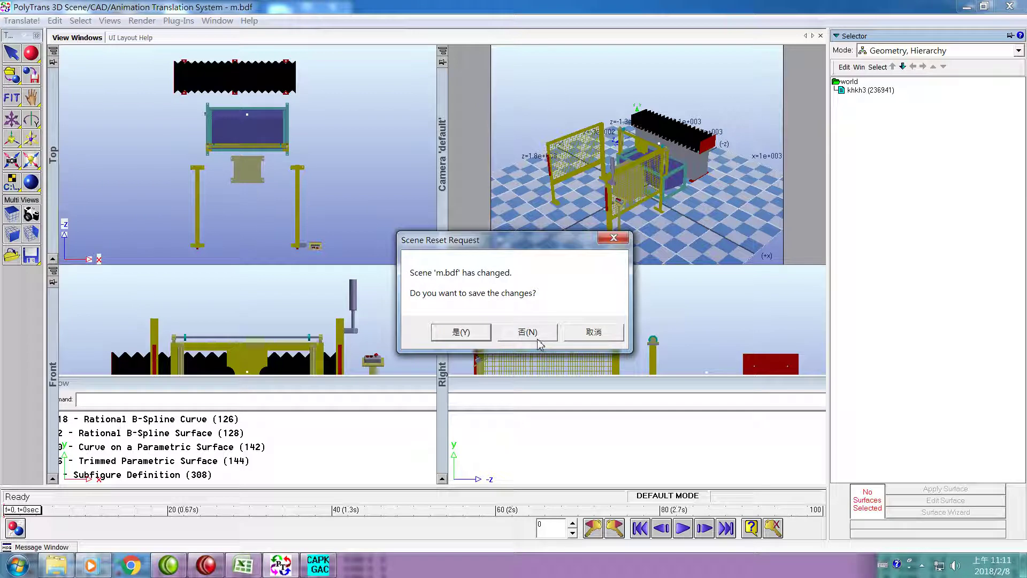
click(537, 340)
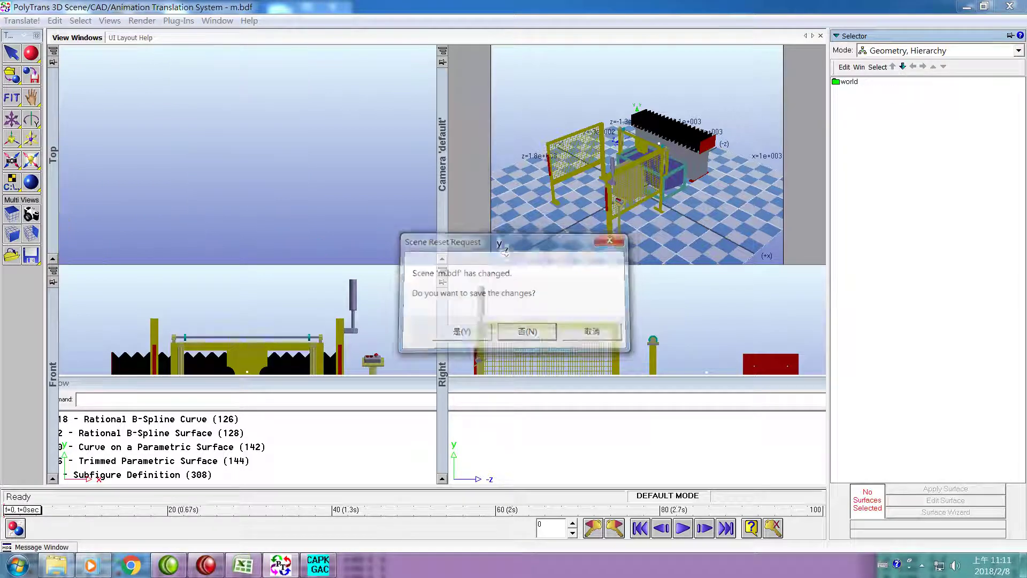
- Import m1a.x from D:\GENFA with the default DirectX options and resize the camera view to fit all objects
click(22, 20)
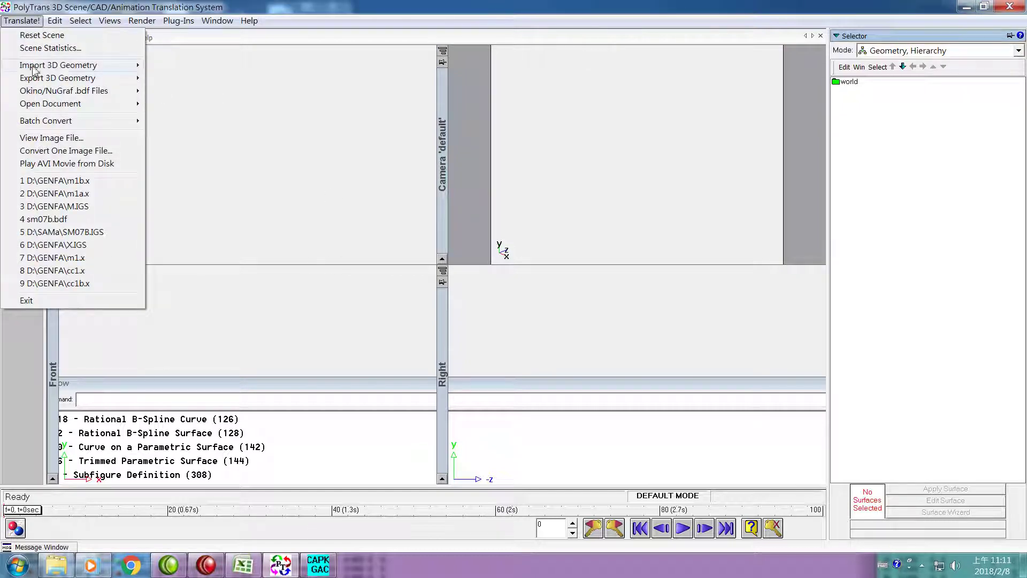
mouse_move(42, 68)
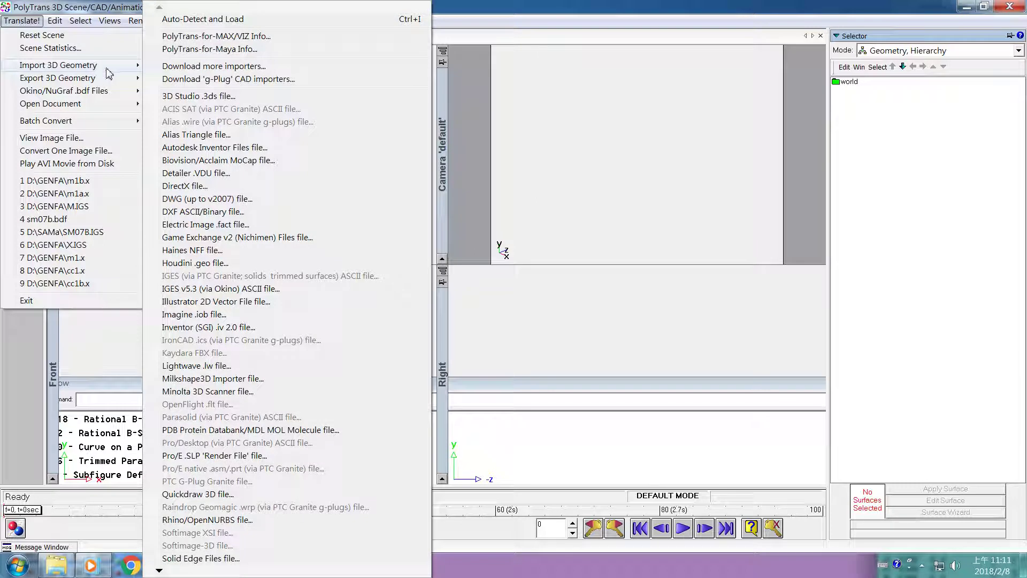
click(199, 187)
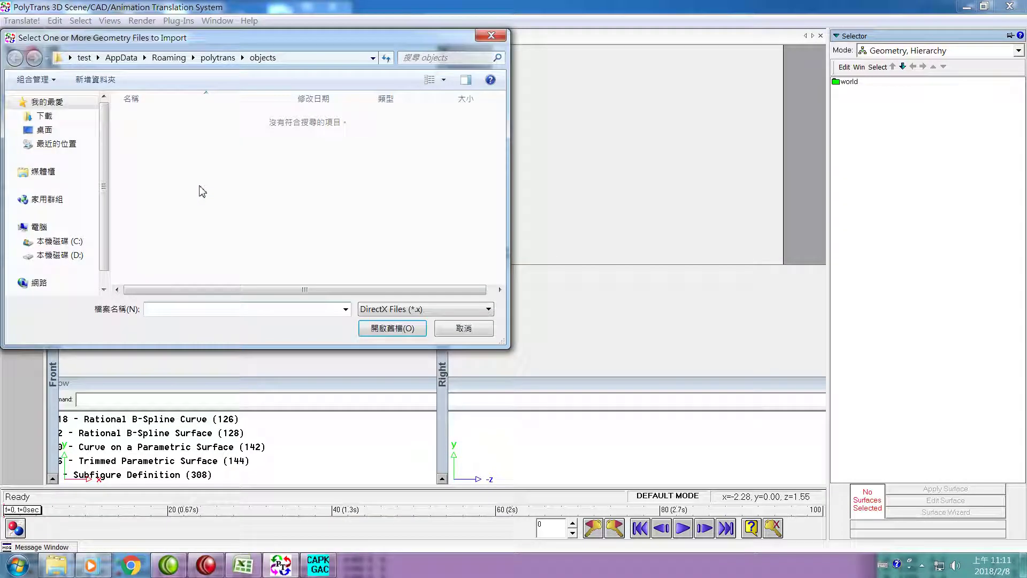
click(72, 255)
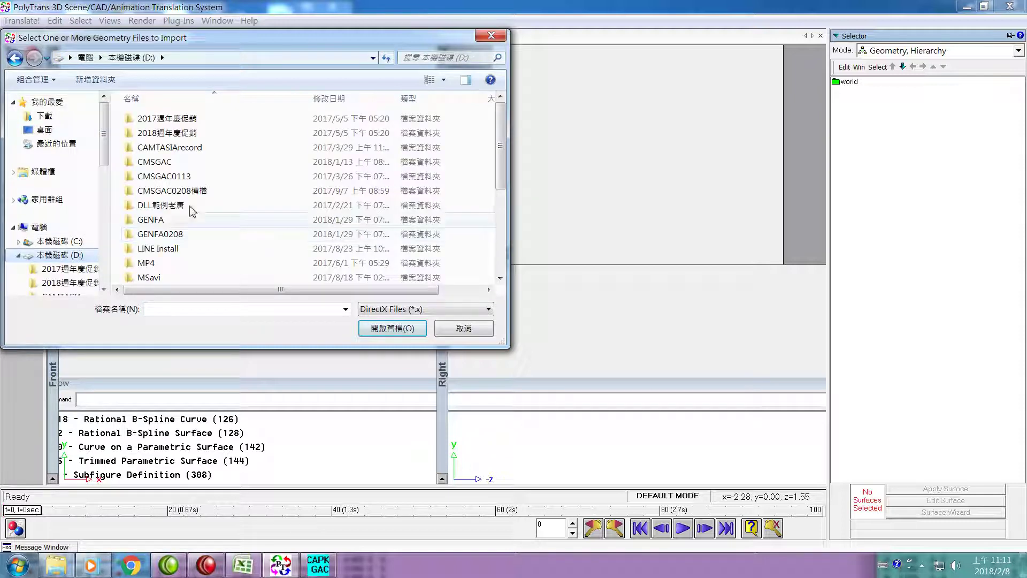
double_click(160, 220)
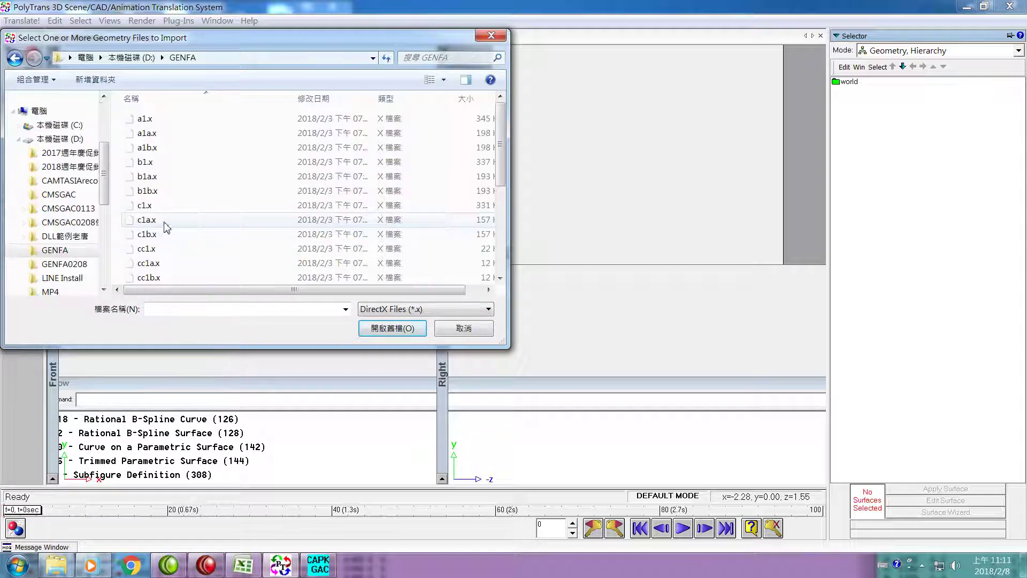
drag(498, 171, 498, 220)
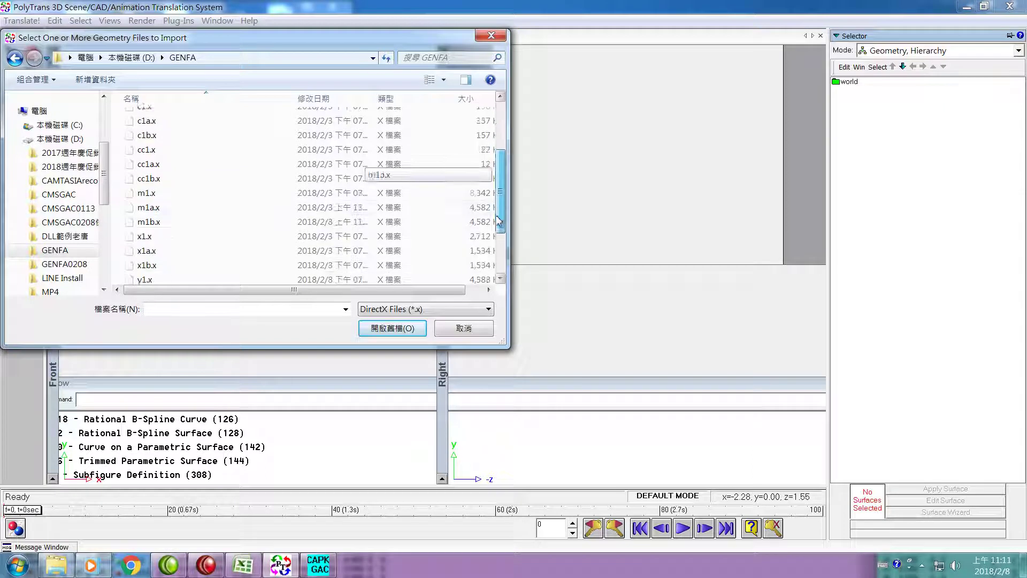
click(158, 206)
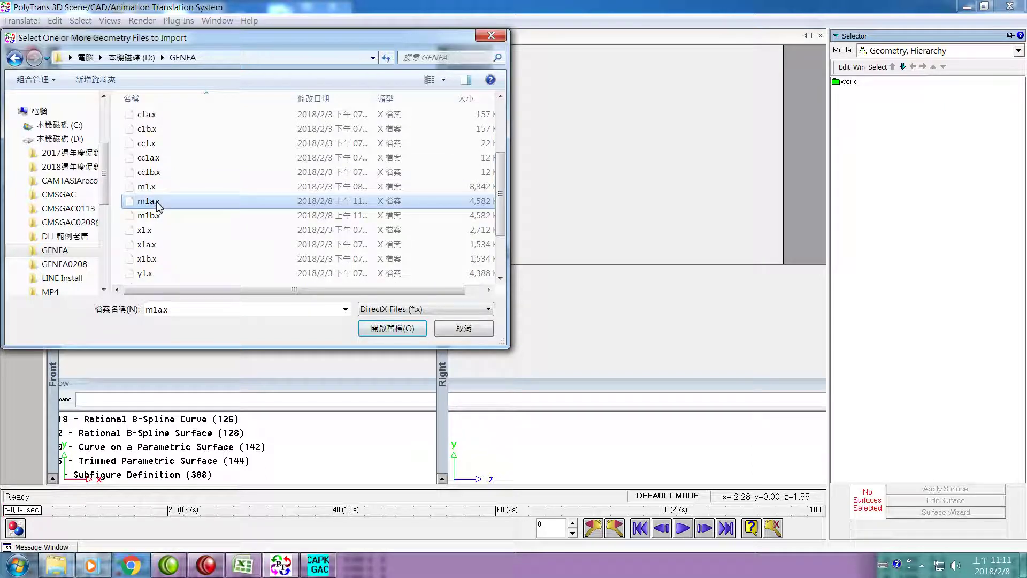
click(405, 325)
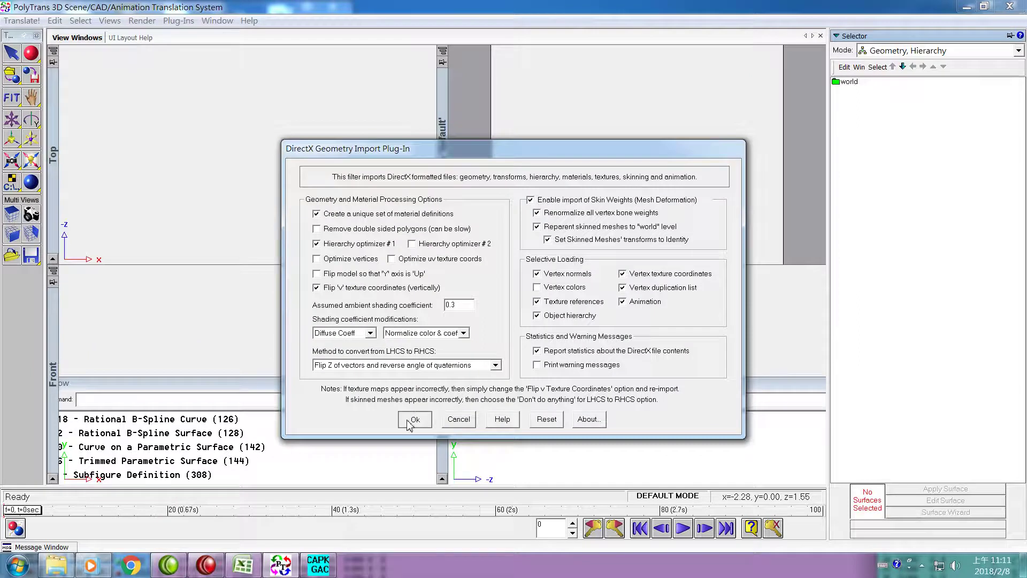
click(409, 420)
click(457, 324)
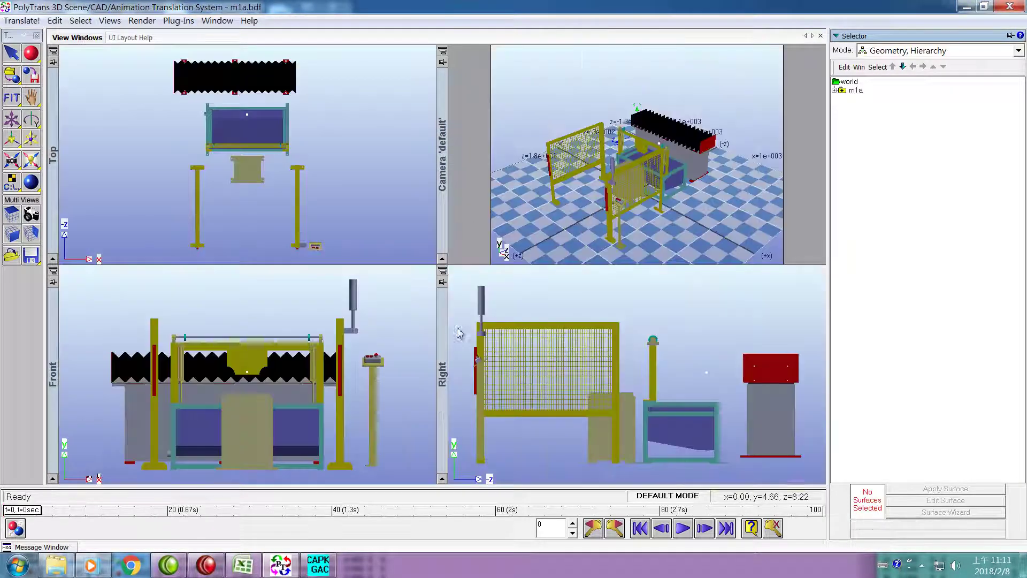
- Import m1b.x from D:\GENFA into the same scene with the default DirectX options, resizing the camera view to fit
click(22, 22)
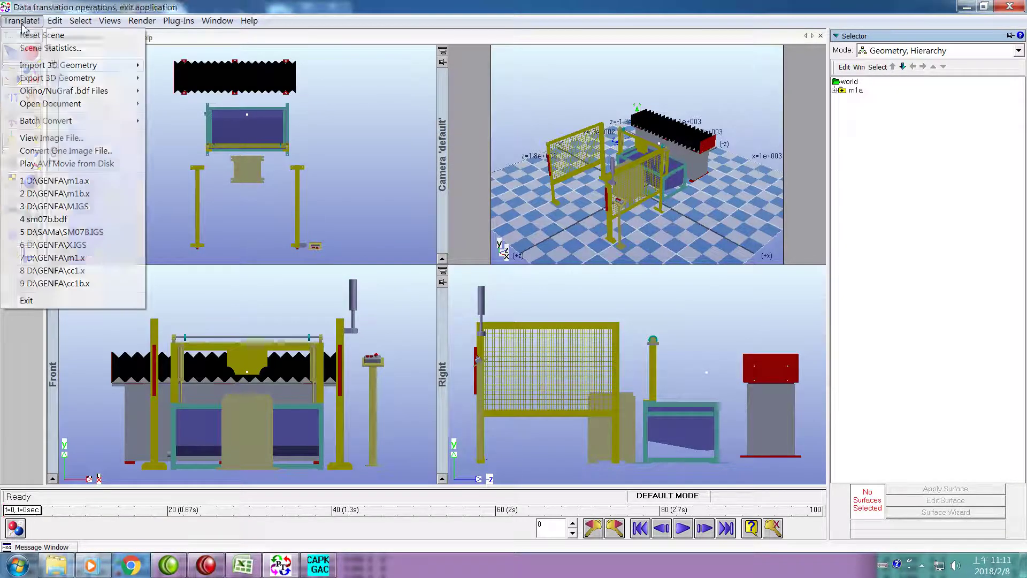
mouse_move(59, 66)
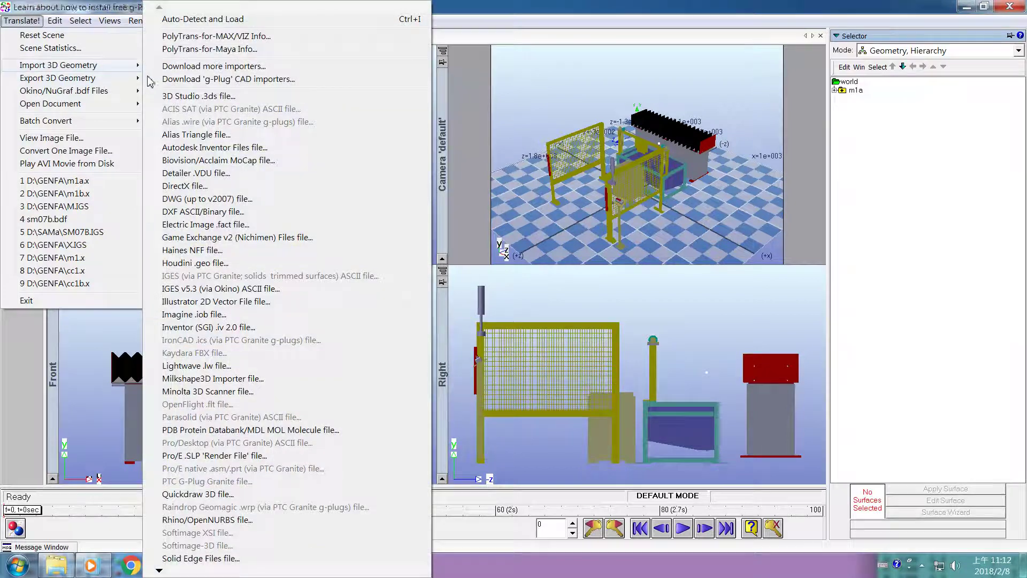
click(180, 189)
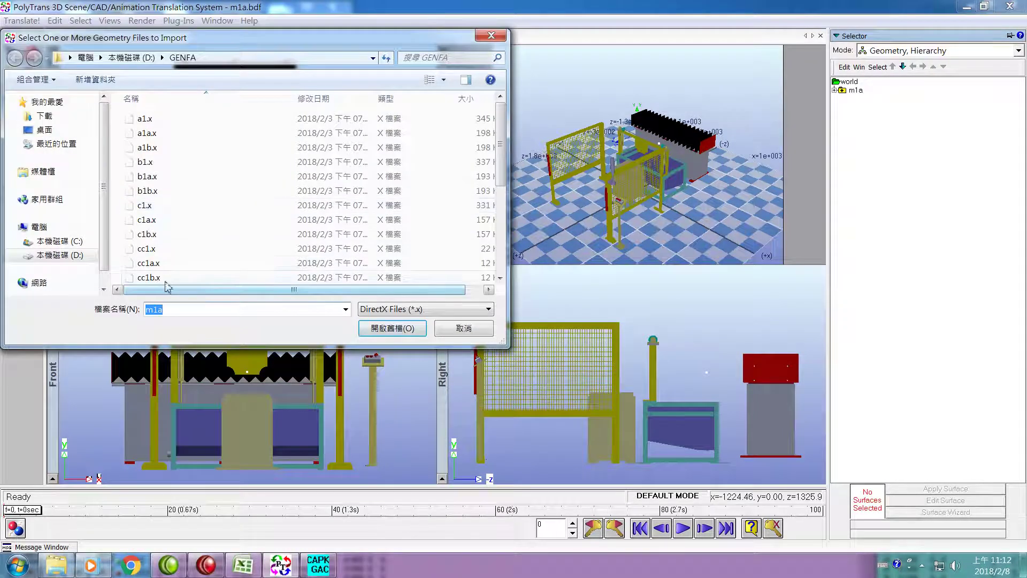
scroll(501, 172, down, 1)
scroll(502, 172, down, 2)
click(166, 208)
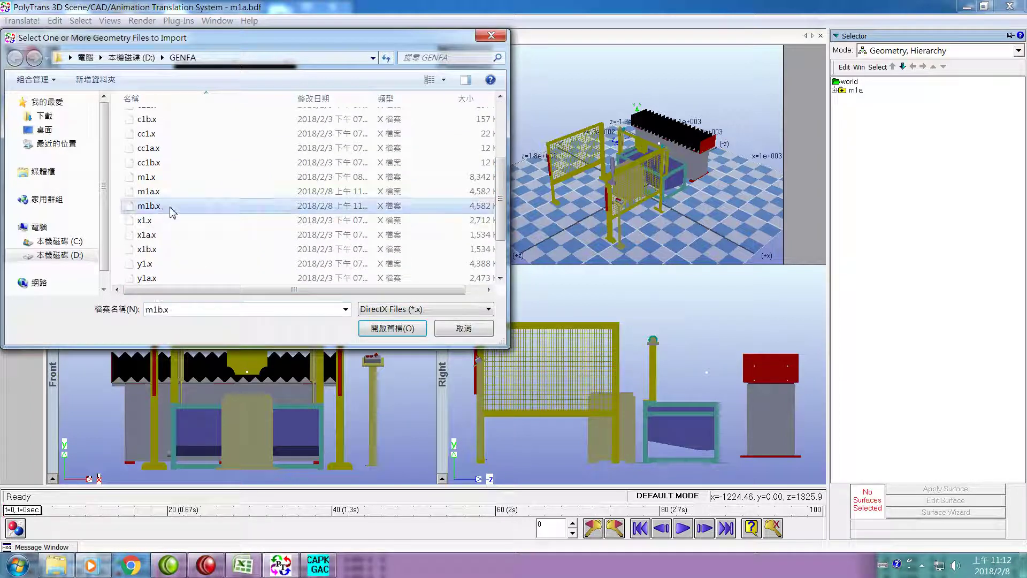
click(394, 330)
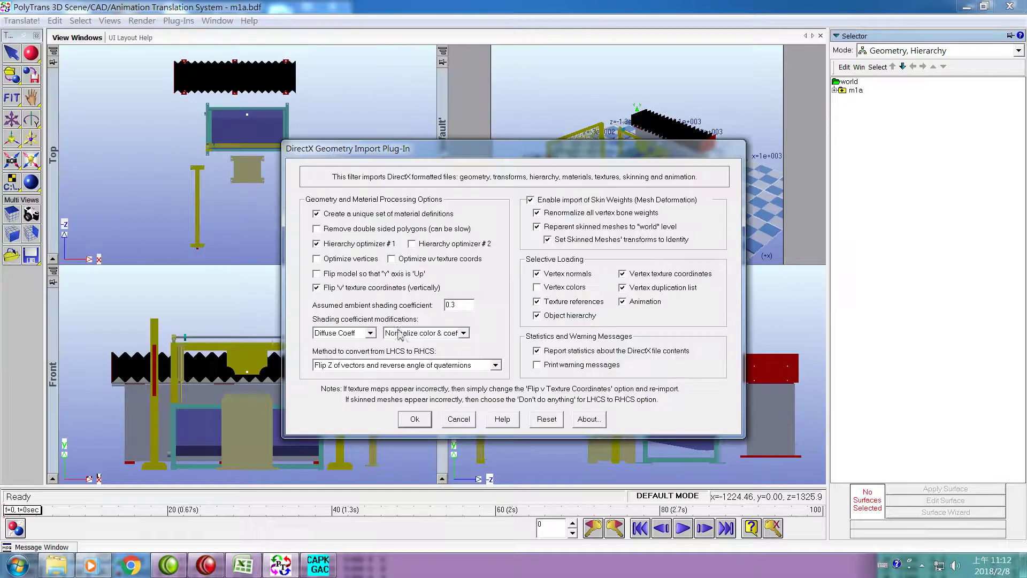
click(416, 420)
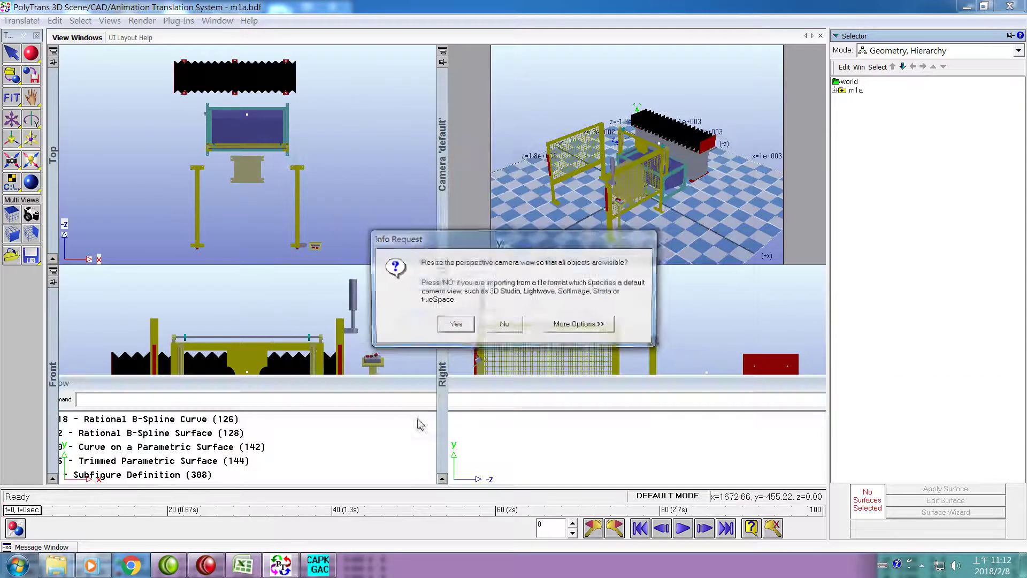
click(456, 323)
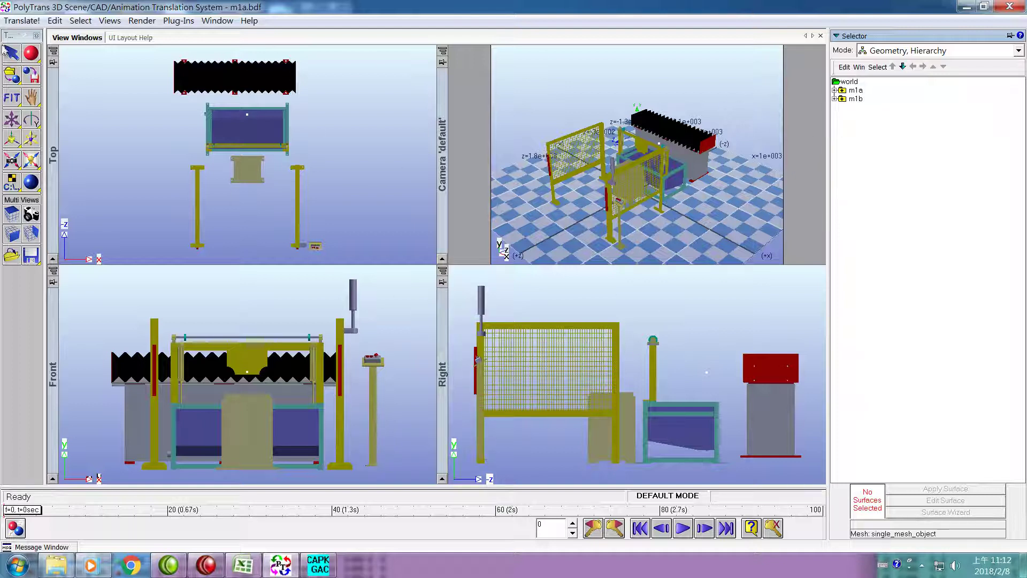
- Export the combined scene as binary DirectX with polygon reversing and normal flipping off, saved as m1 in D:\GENFA over the existing file
click(25, 22)
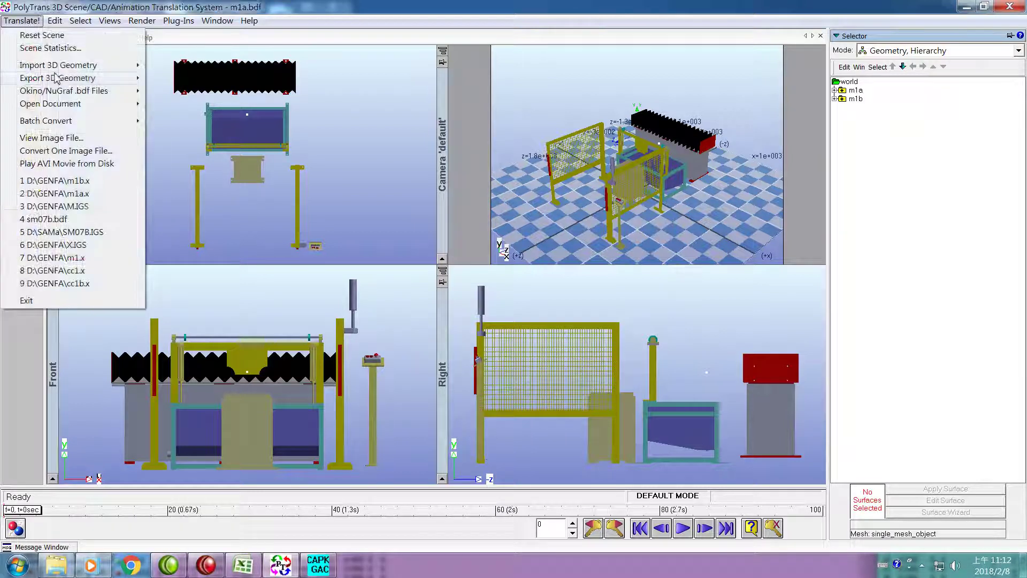
mouse_move(71, 80)
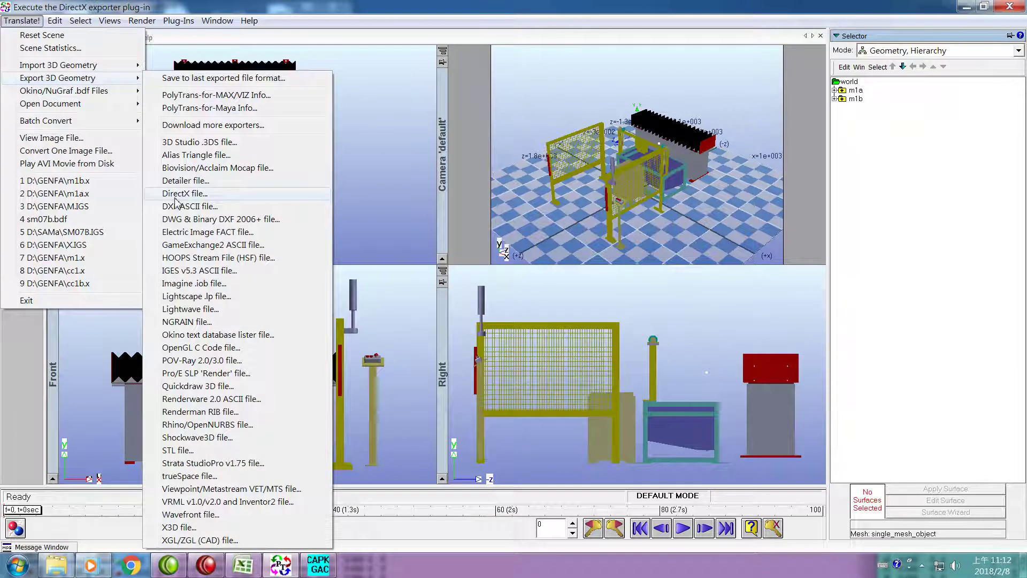
click(175, 196)
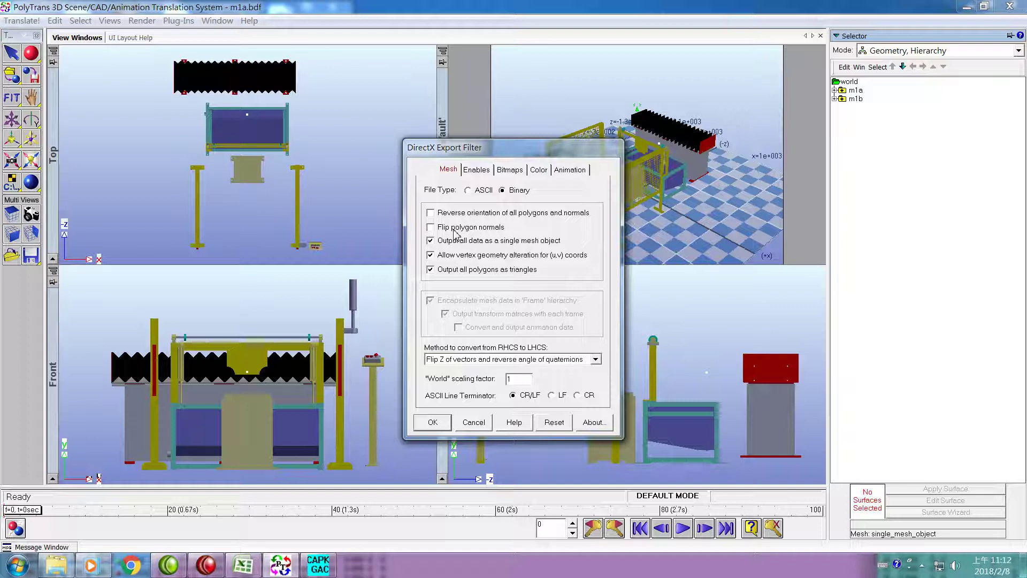
click(432, 422)
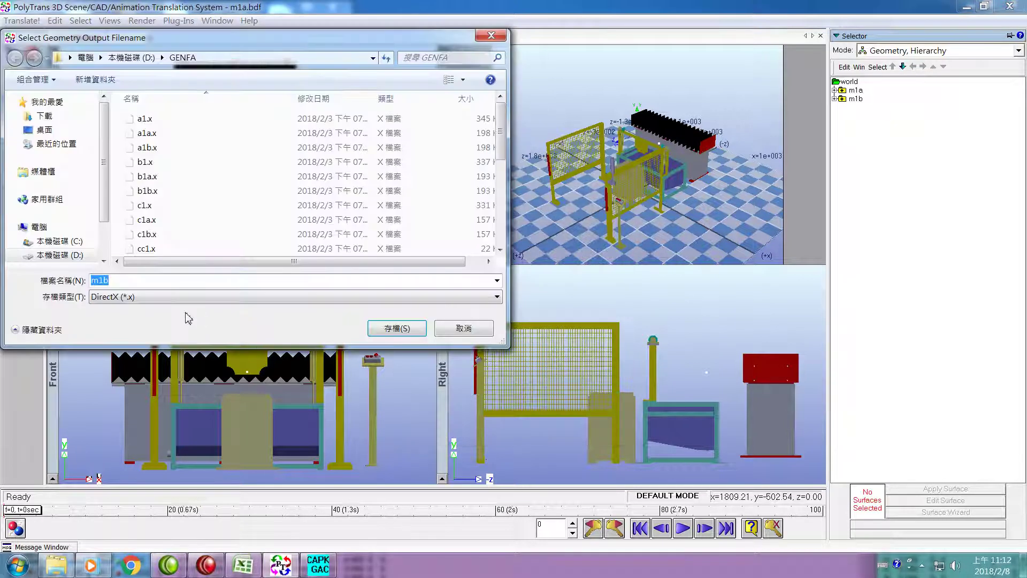
click(174, 282)
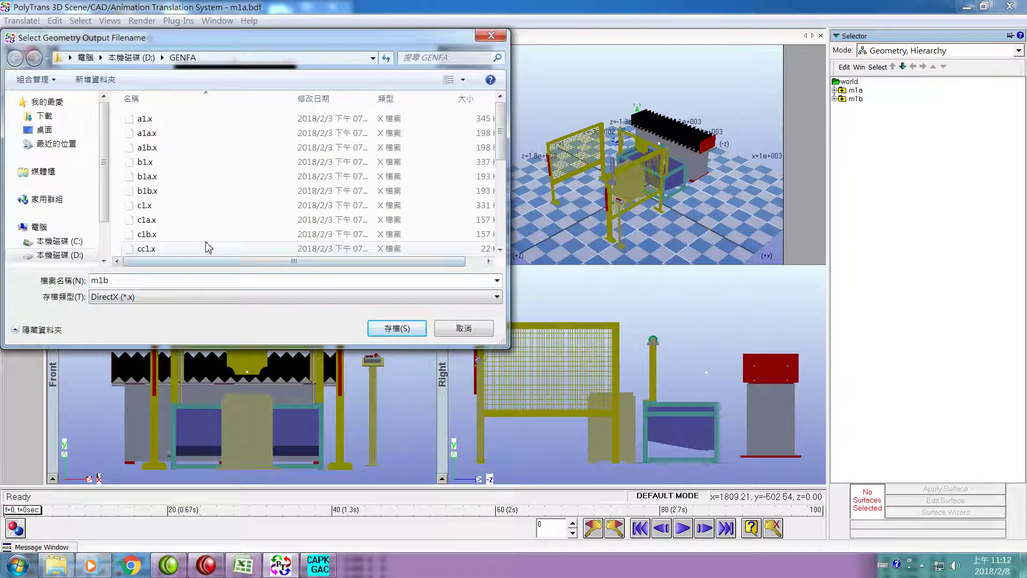
key(BackSpace)
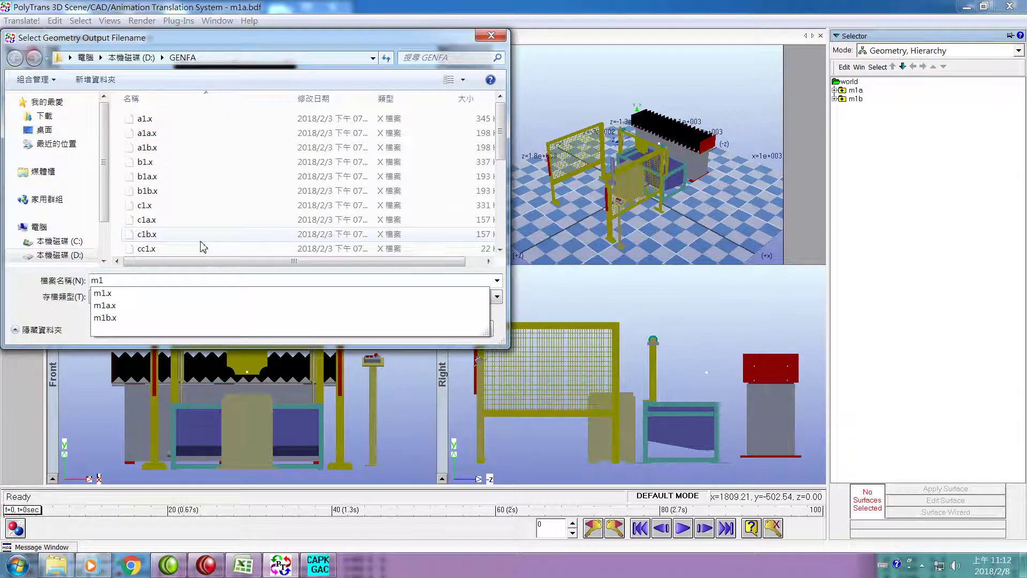
key(Return)
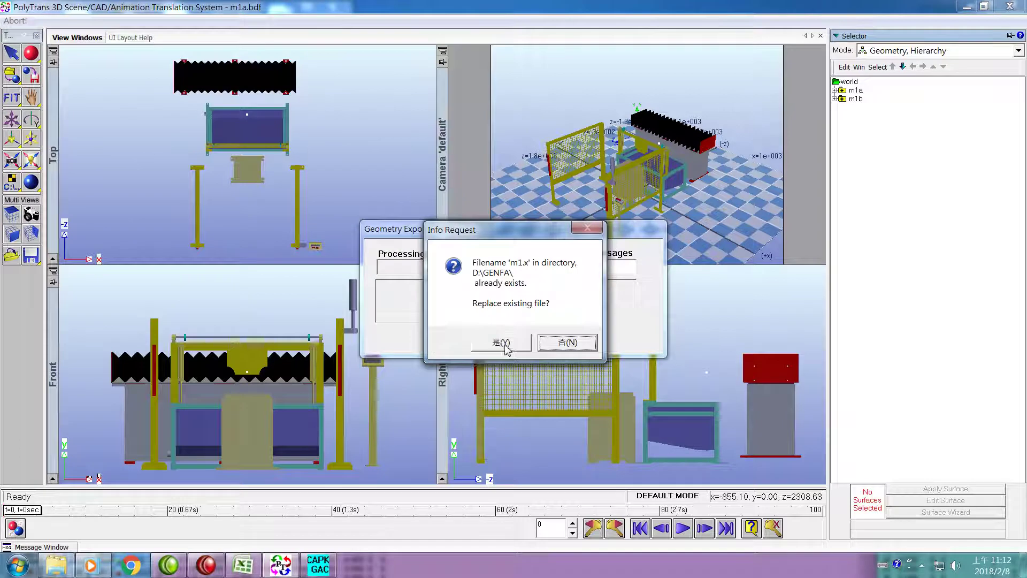
click(504, 344)
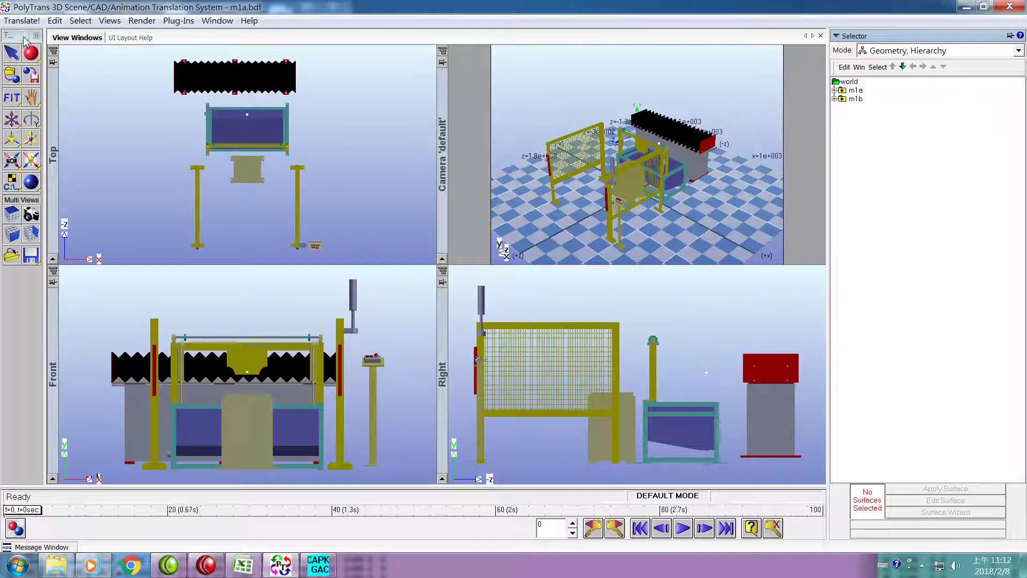
- Reset the scene without saving the changes to m1a.bdf
click(20, 20)
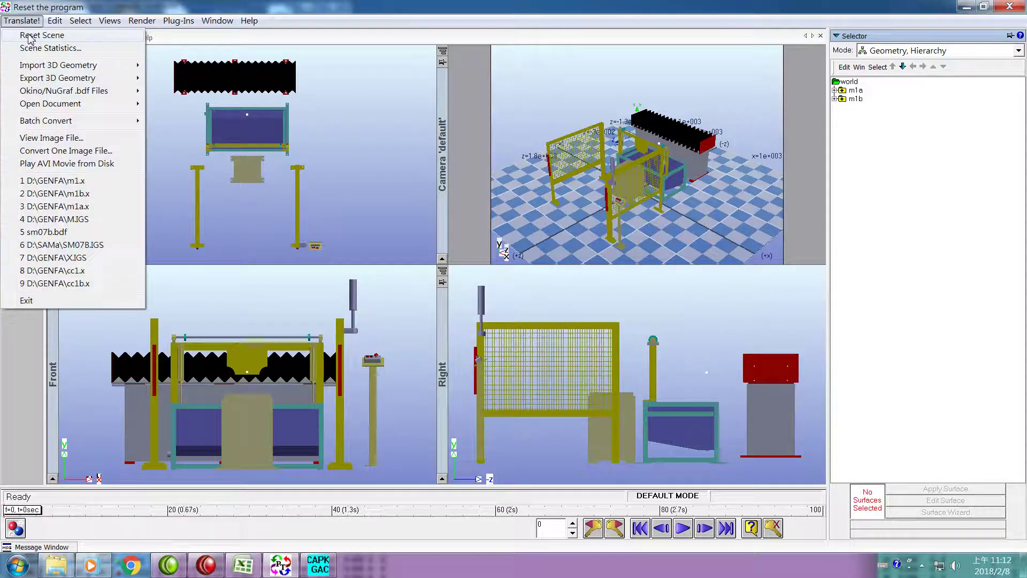
click(28, 35)
click(527, 332)
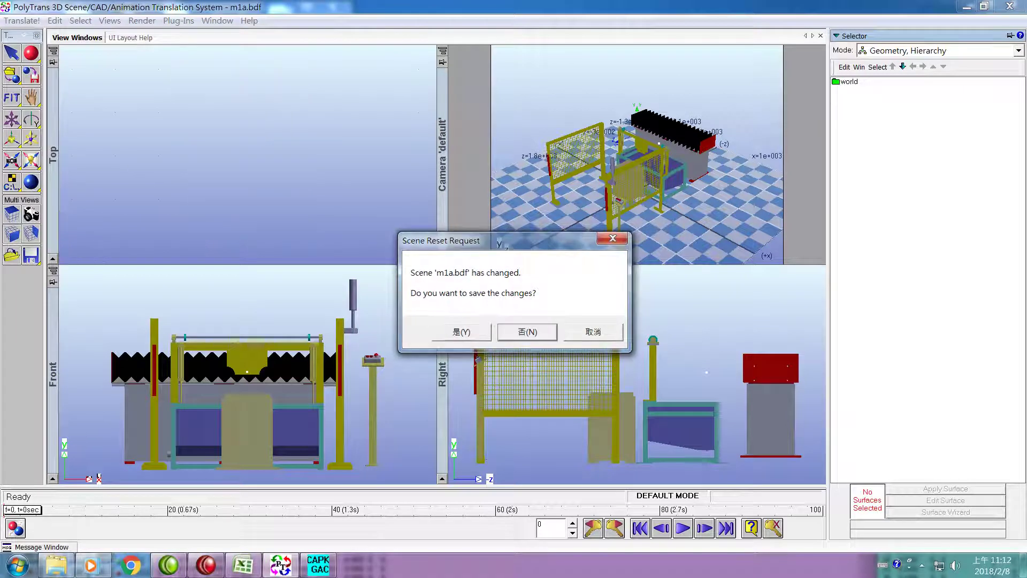
- Import X.IGS from D:\GENFA with the IGES v5.3 (via Okino) importer, keeping the offered import options
click(23, 23)
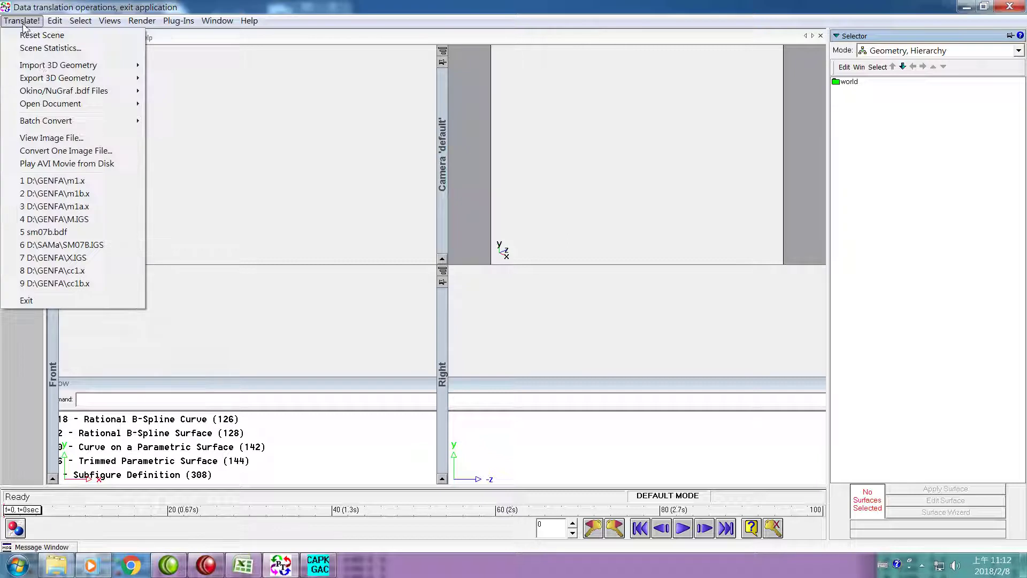
mouse_move(56, 68)
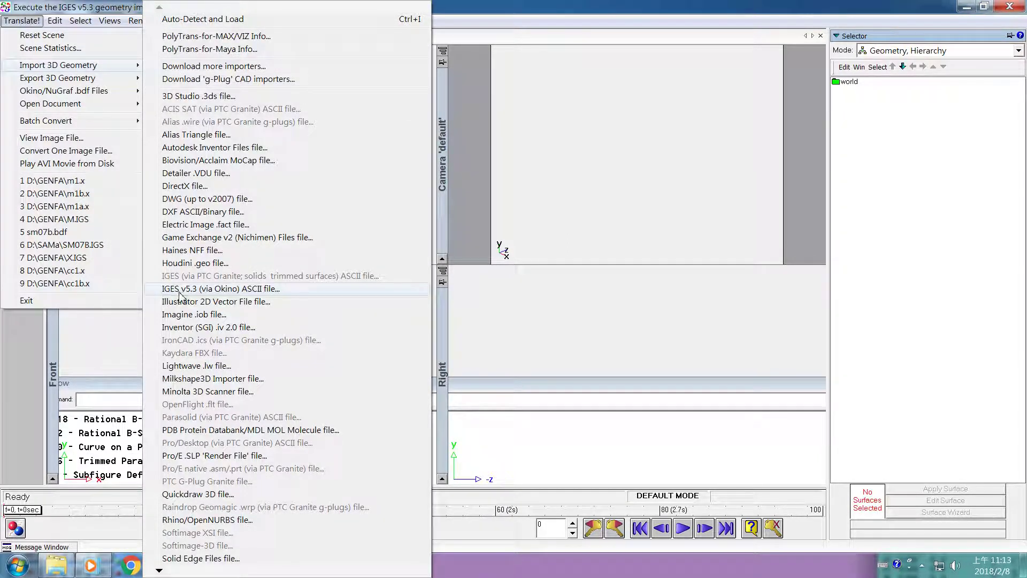
click(202, 292)
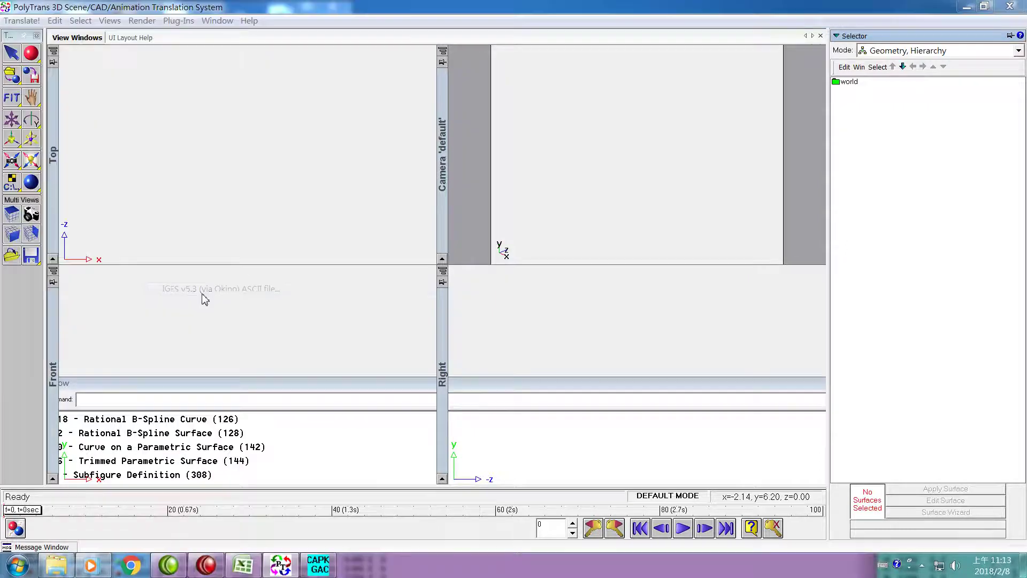
click(75, 257)
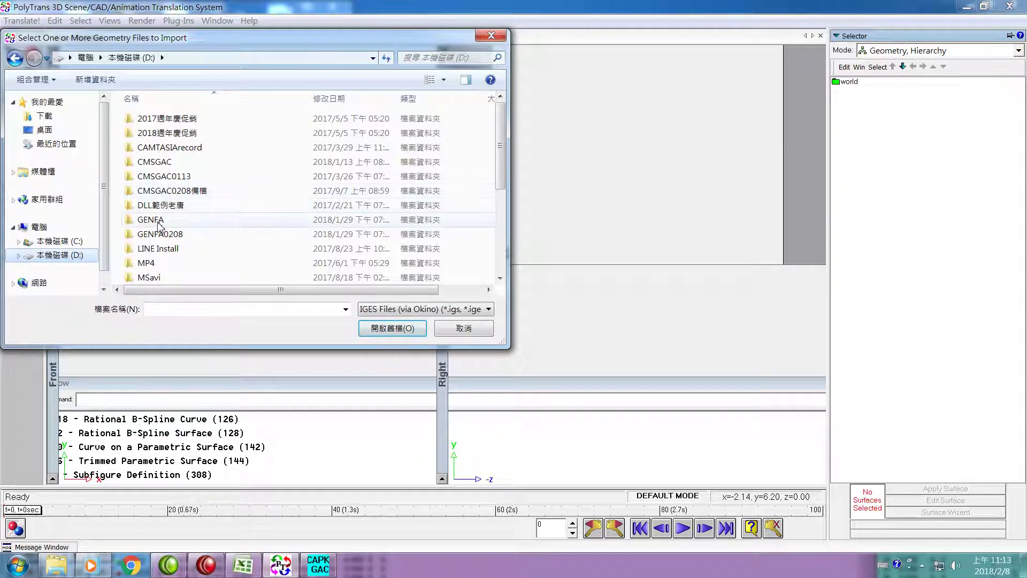
double_click(161, 220)
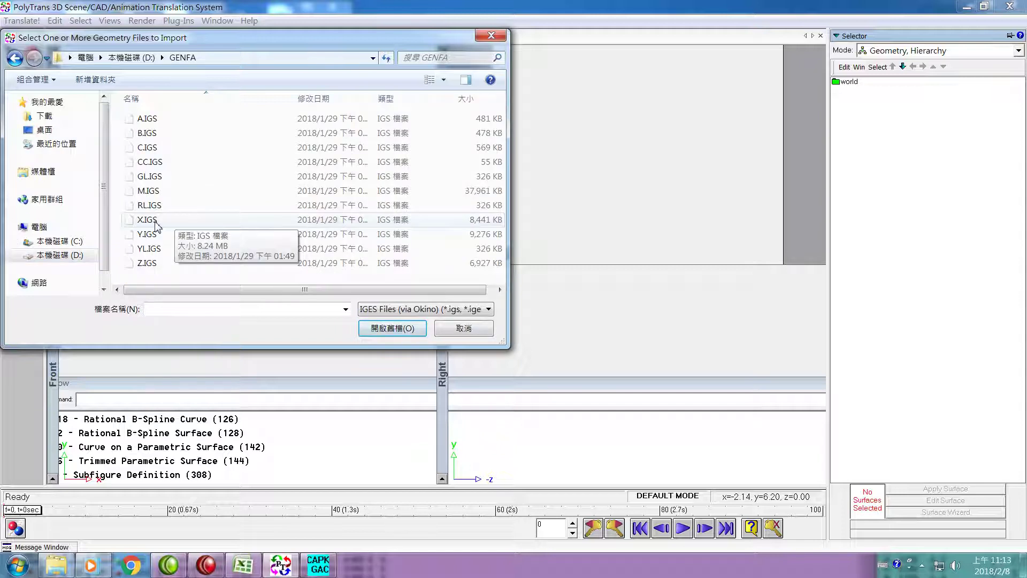
click(154, 222)
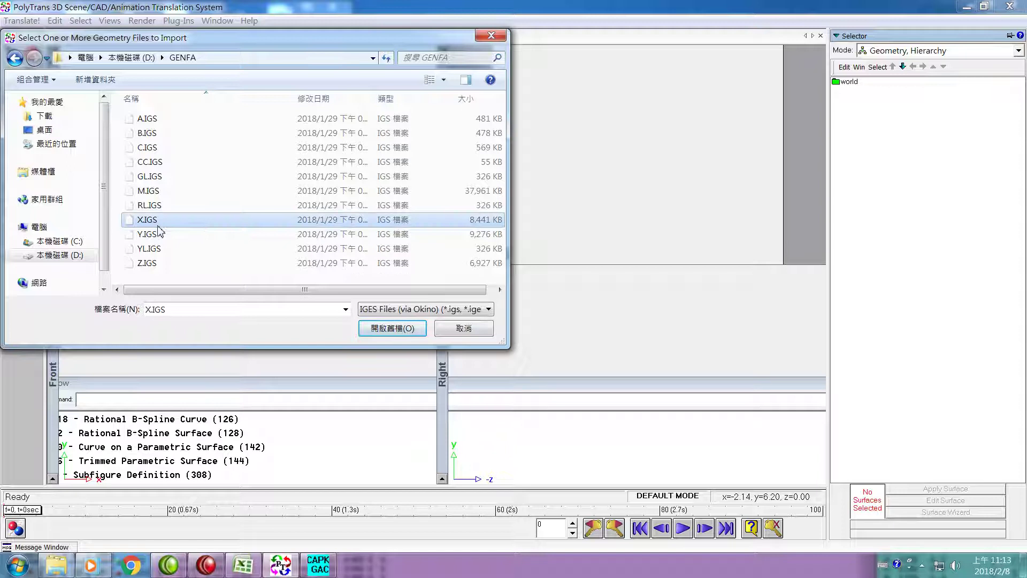
click(391, 329)
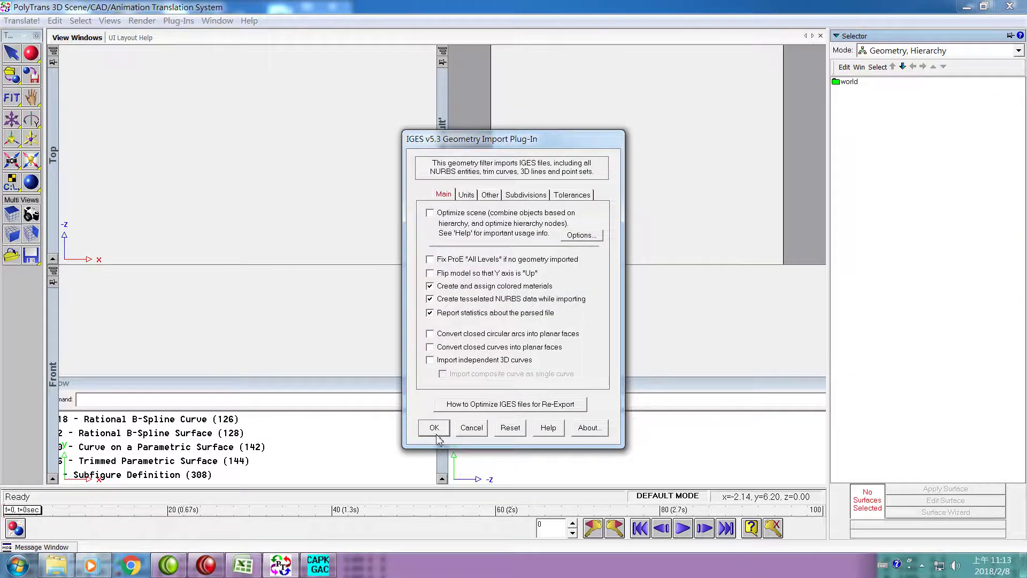
click(434, 428)
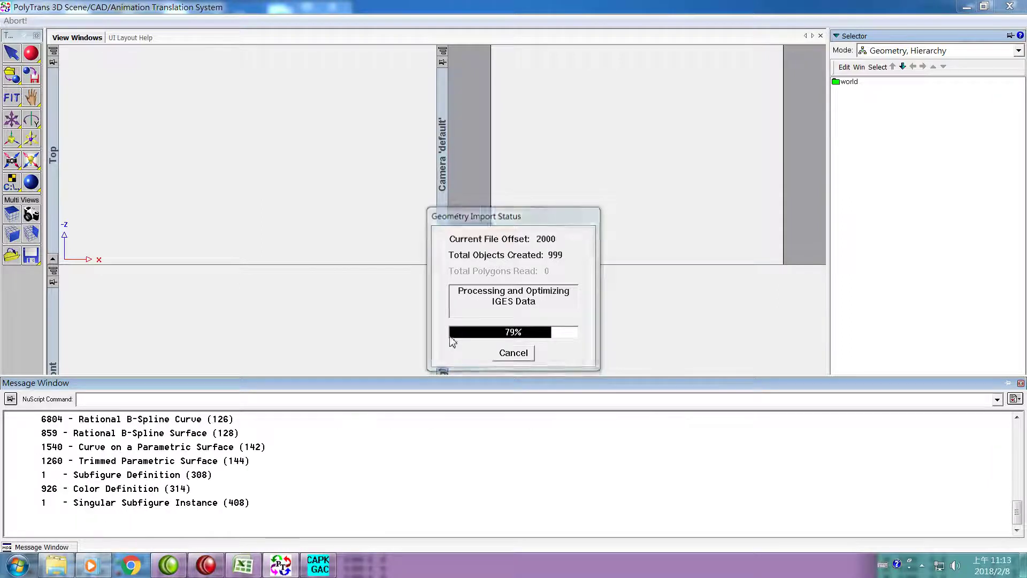
click(388, 266)
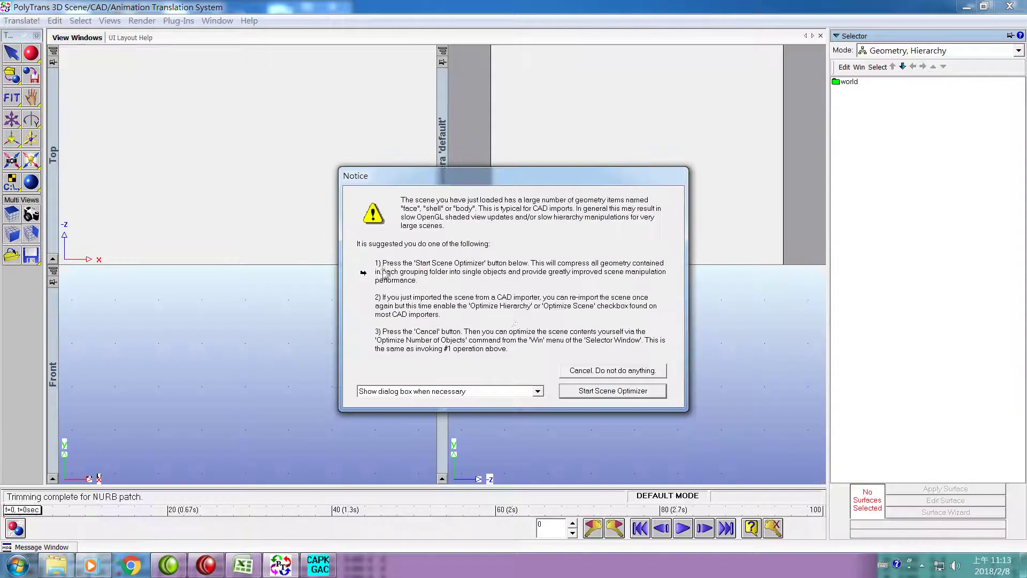
- Run the scene optimizer to combine the imported geometry into one object, keeping the parent folder name and welding all coordinate types
click(598, 391)
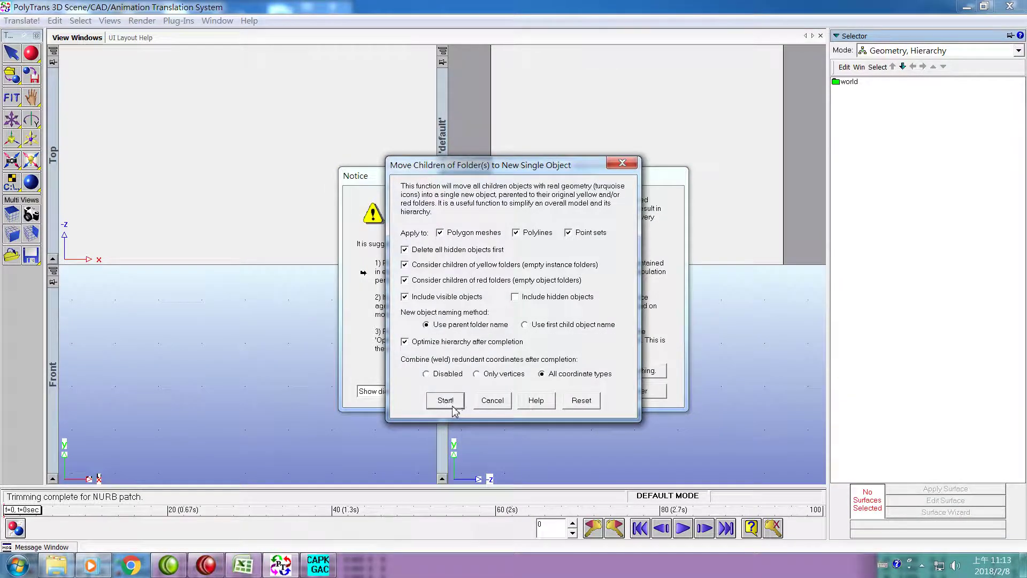
click(448, 402)
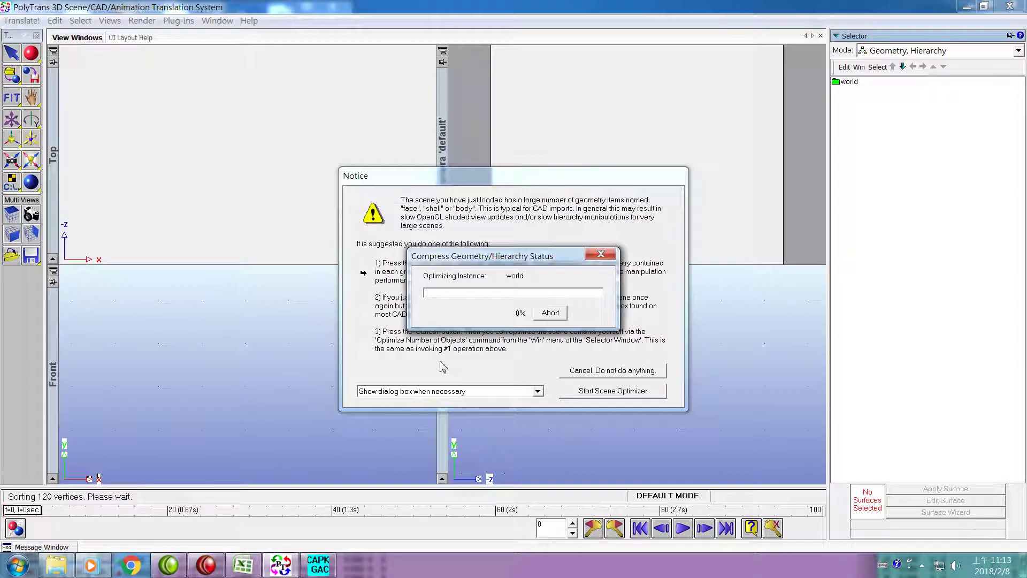
click(455, 326)
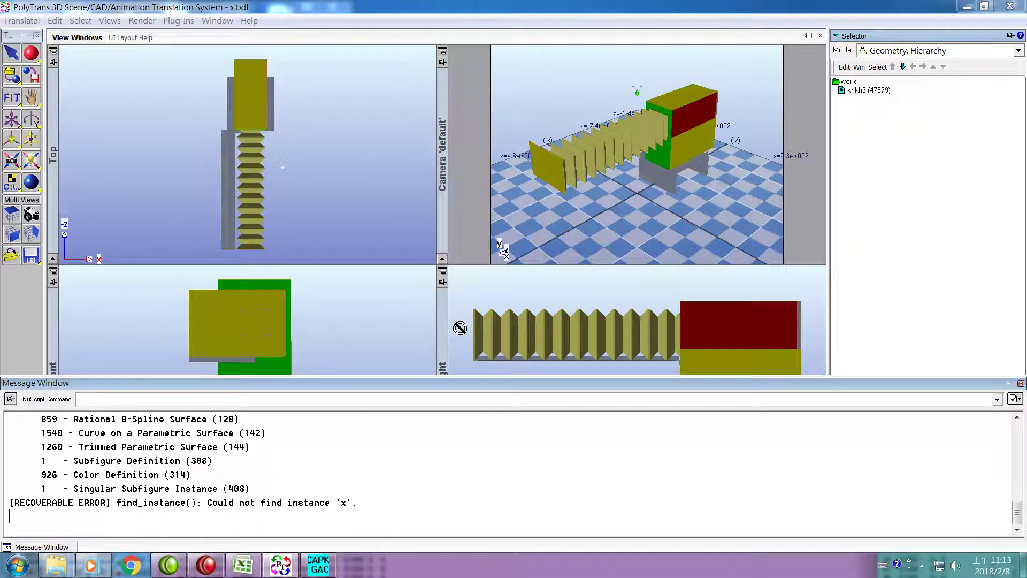
- Start a binary DirectX export, look through the existing .x files in D:\GENFA, and cancel without saving
click(21, 21)
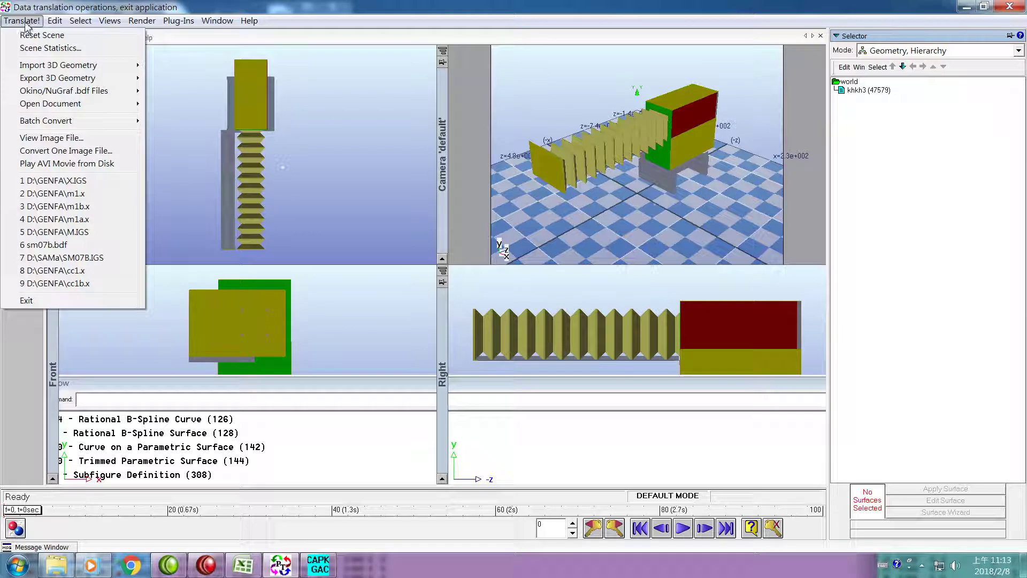
mouse_move(54, 83)
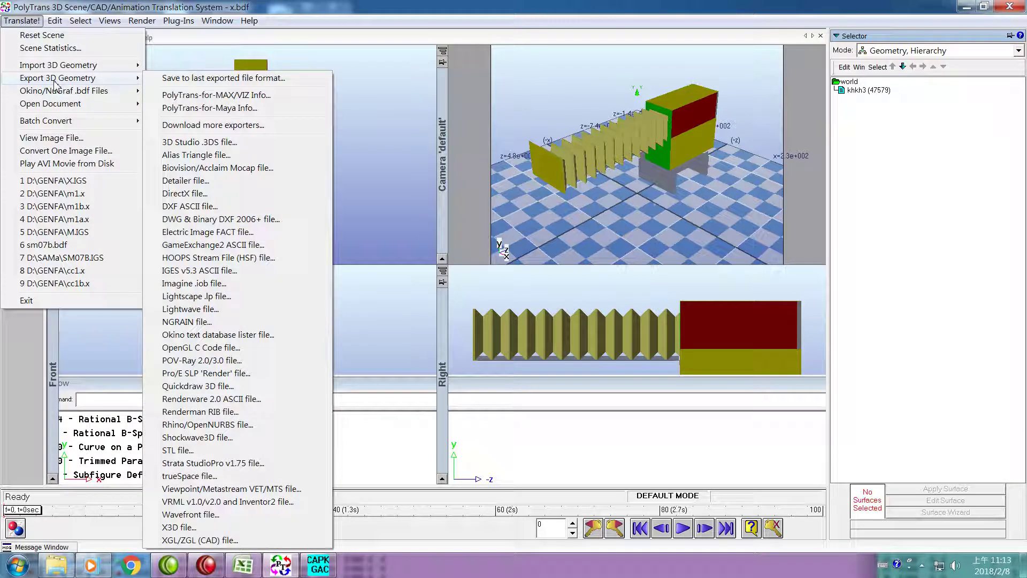
click(185, 193)
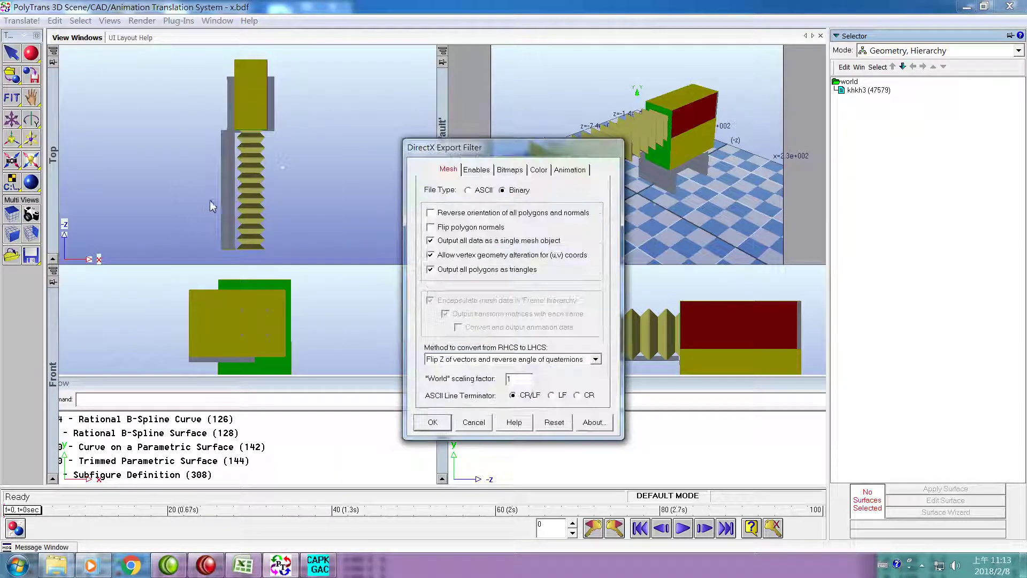
click(426, 426)
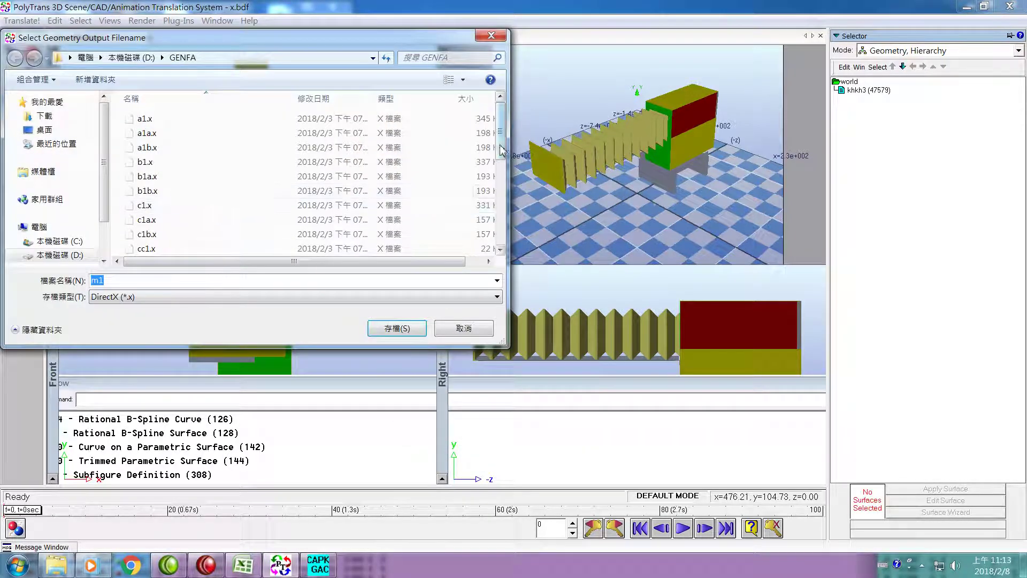
scroll(267, 211, down, 3)
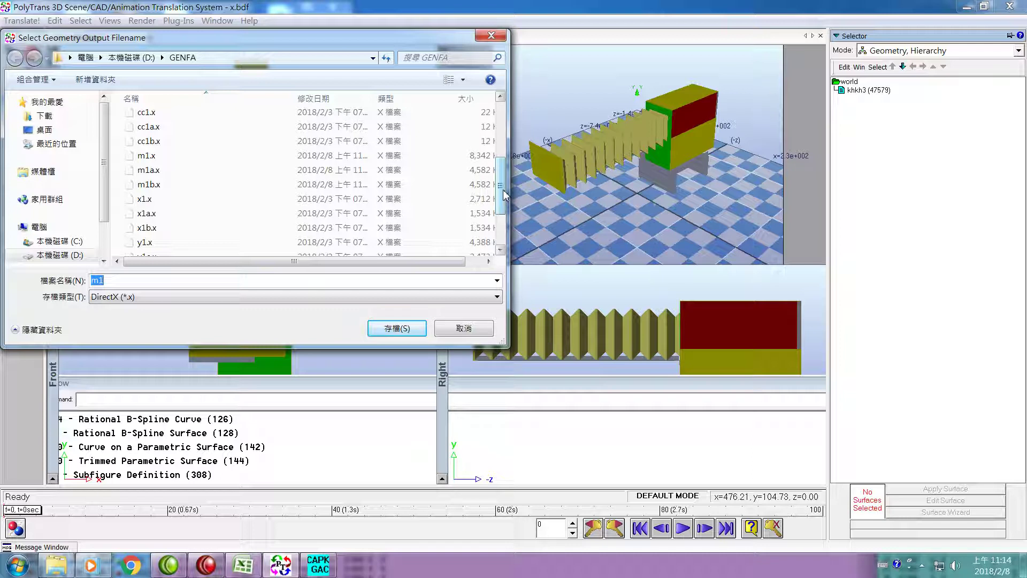
drag(503, 197, 503, 213)
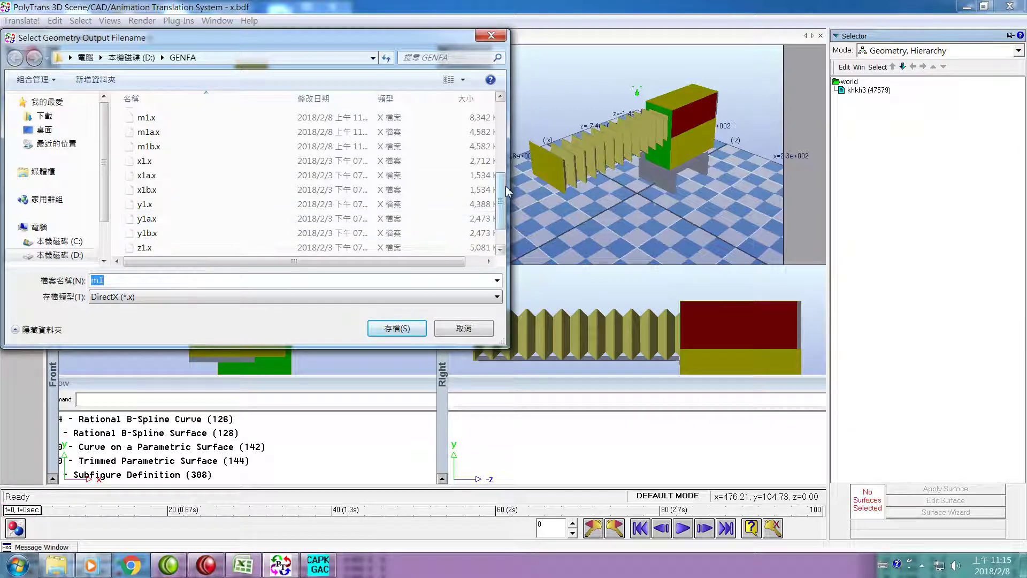
scroll(503, 196, down, 1)
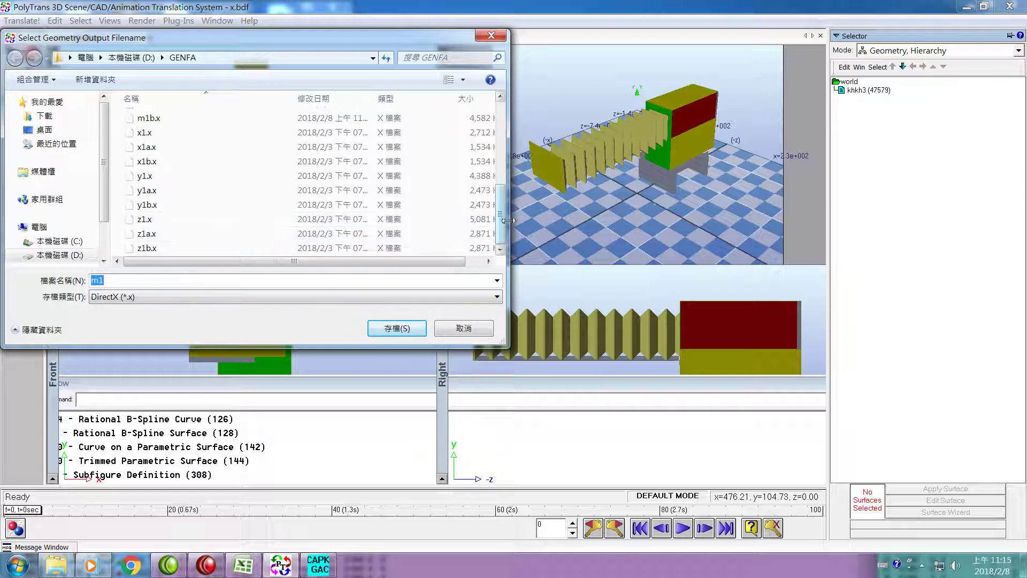
drag(502, 231, 495, 148)
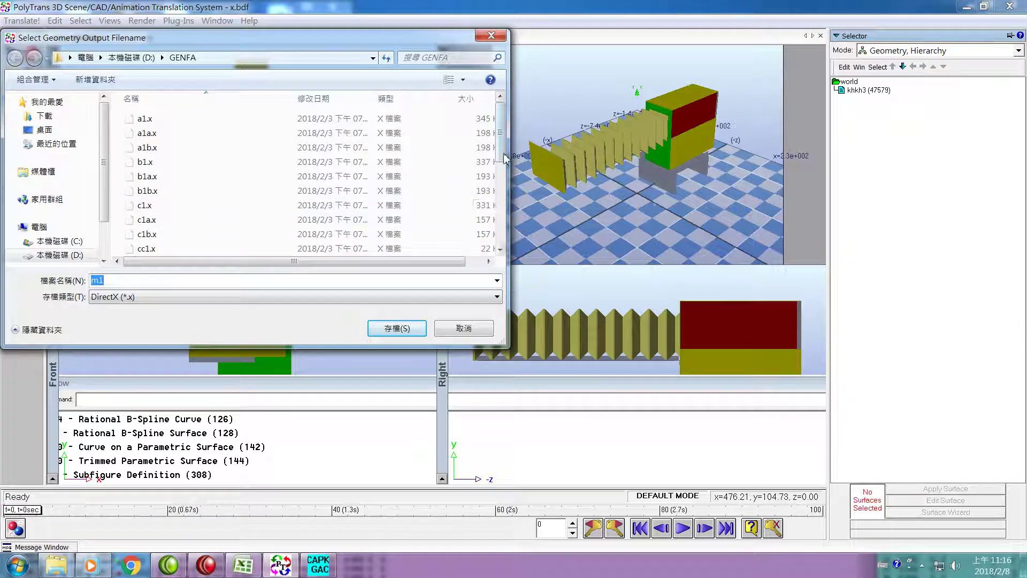
scroll(497, 179, down, 1)
drag(497, 179, 497, 202)
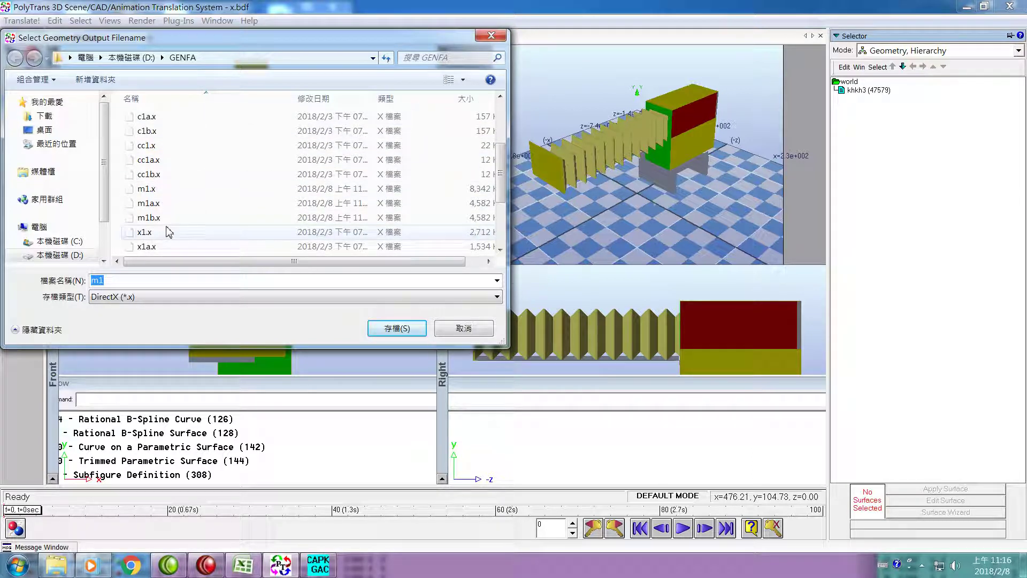
scroll(485, 193, down, 3)
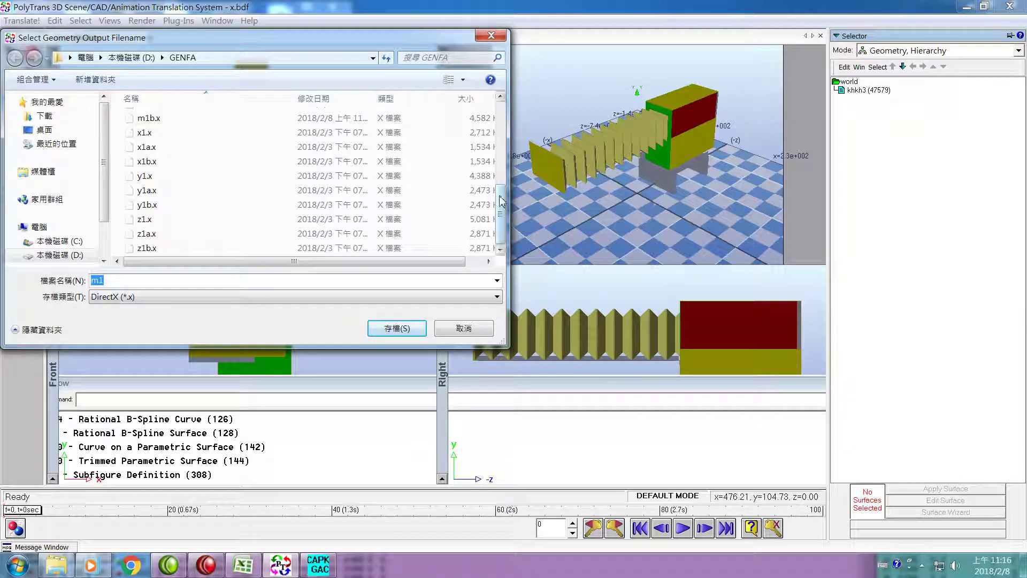
click(491, 36)
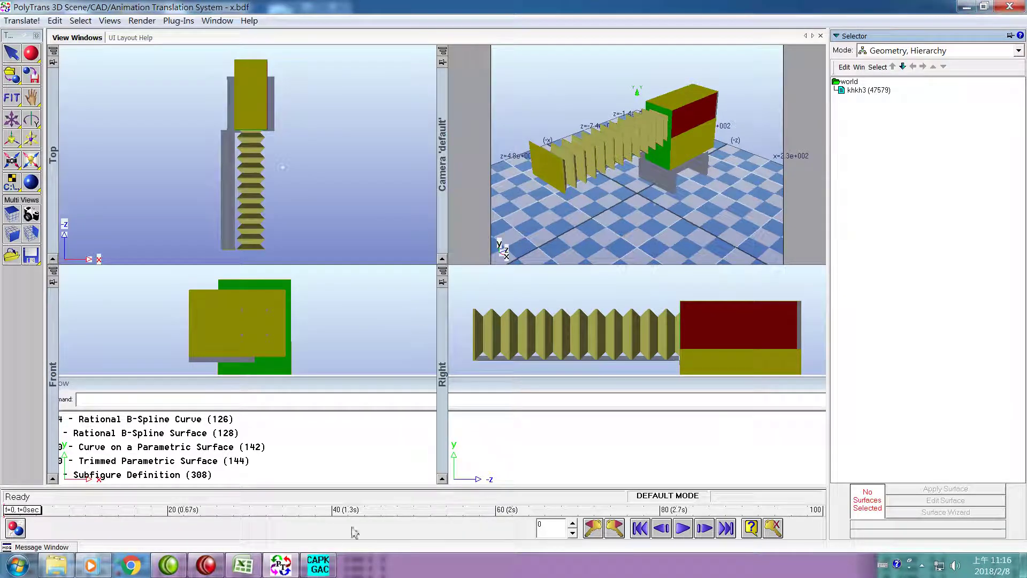
- Switch to CAPPKHGAC, clear the scene, and load the X model m1.x from D:\CMSGAC\Data
click(313, 565)
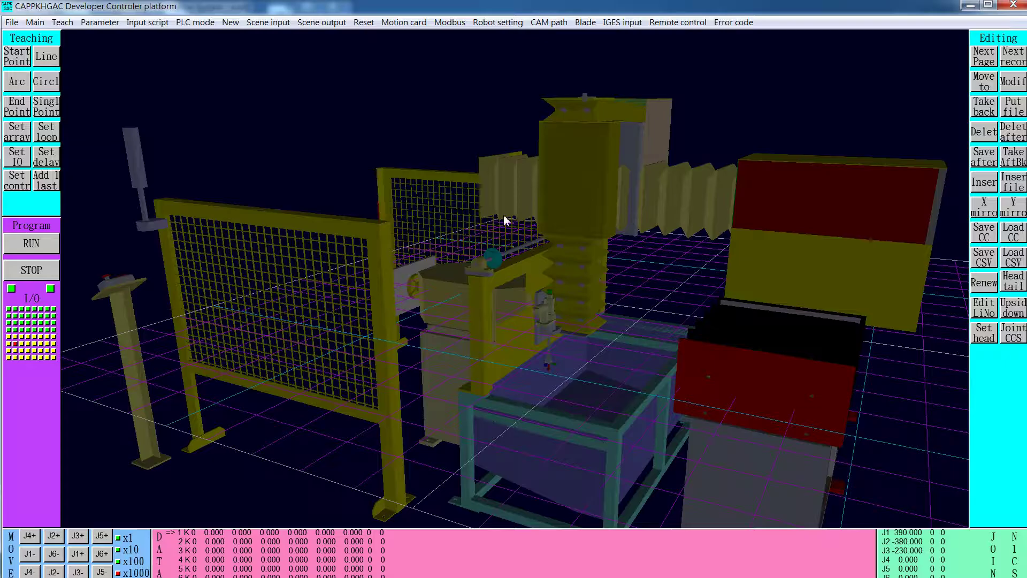
click(230, 24)
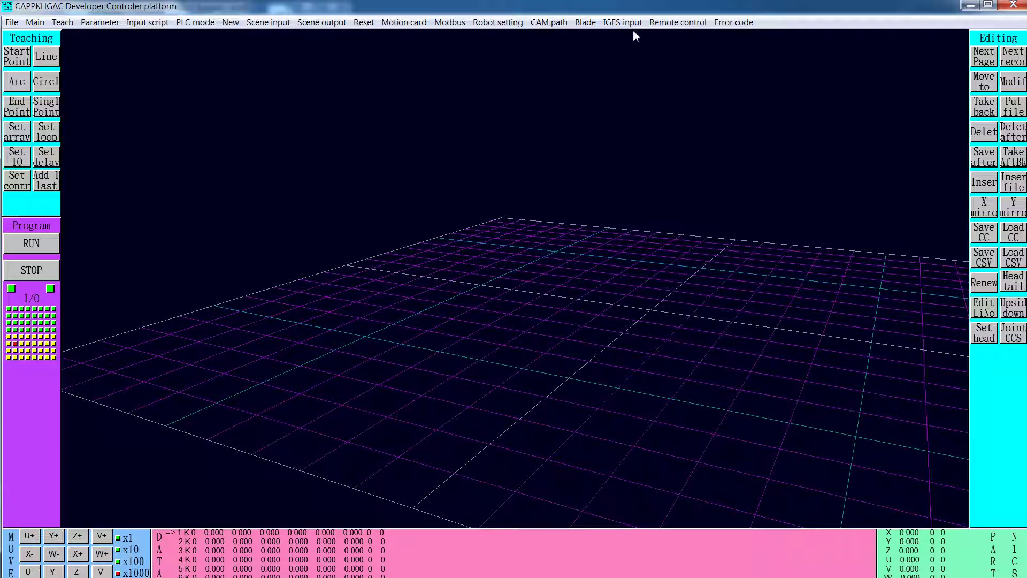
click(617, 24)
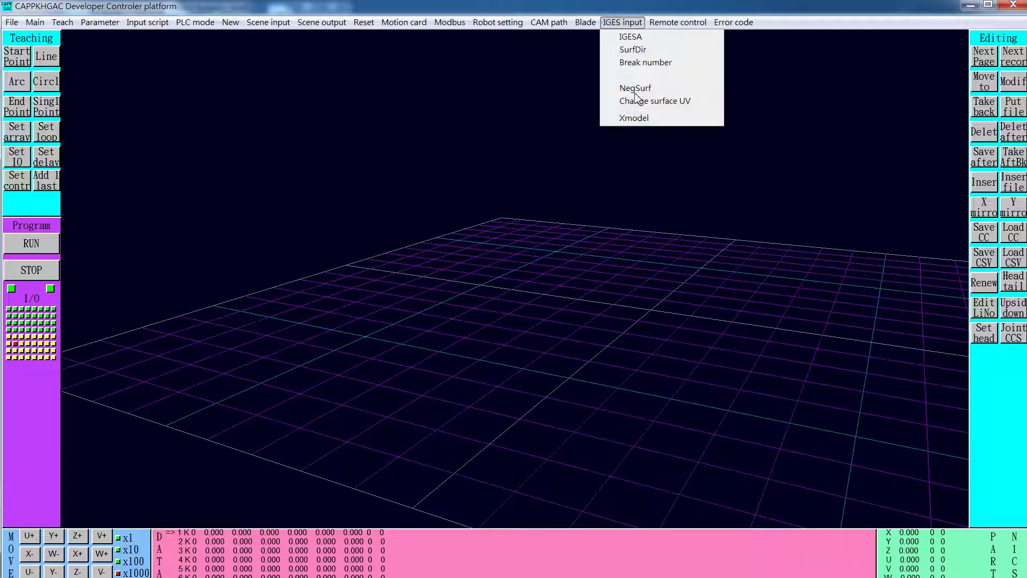
click(637, 121)
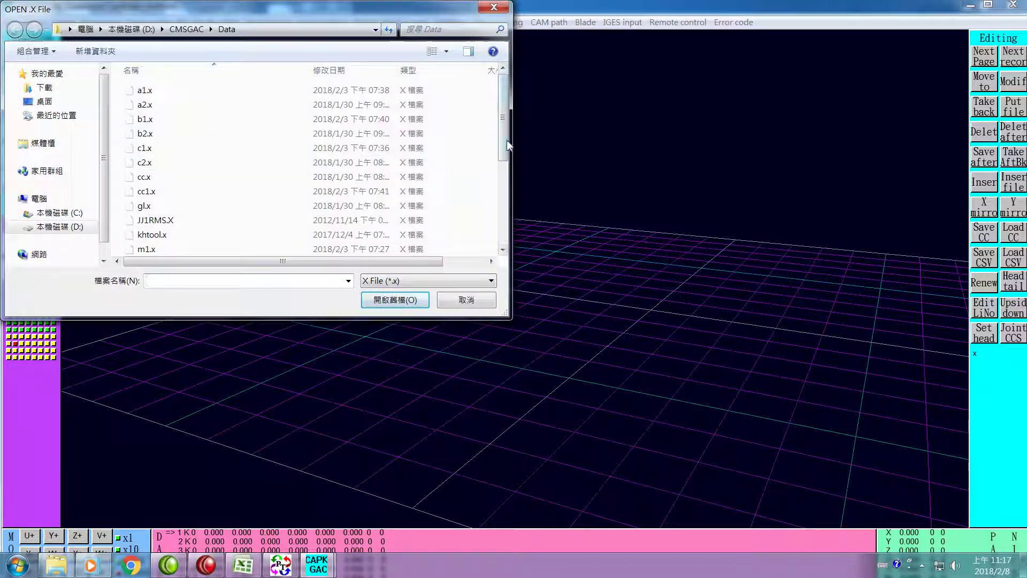
drag(503, 144, 503, 158)
click(173, 221)
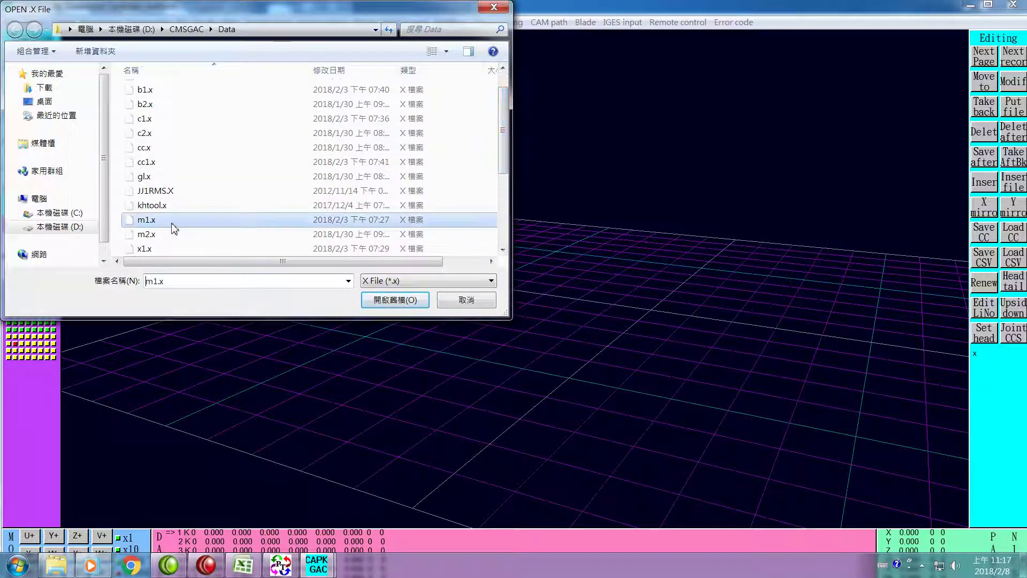
click(378, 306)
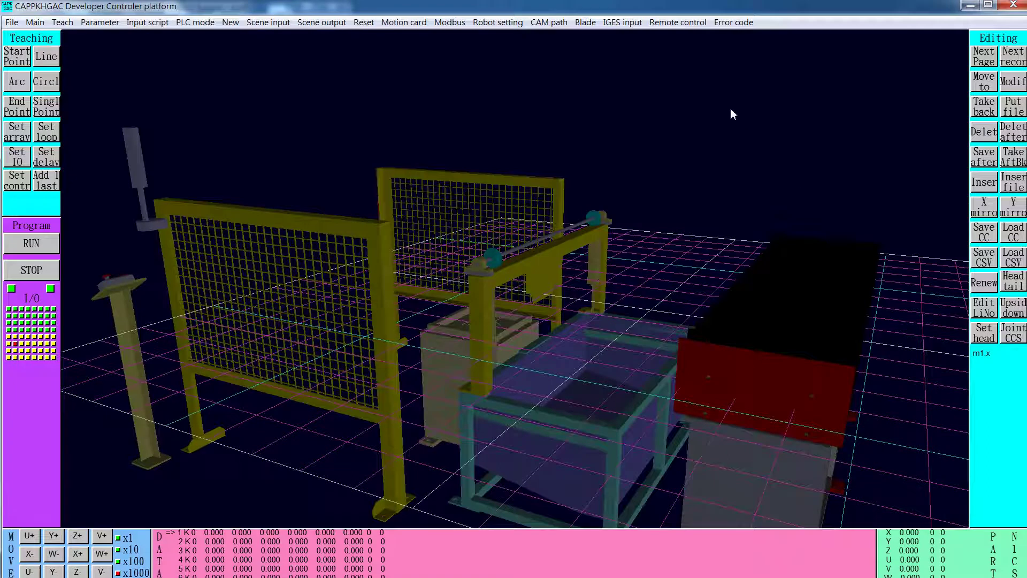
- Add the X model x1.x from D:\CMSGAC\Data to the scene
click(622, 22)
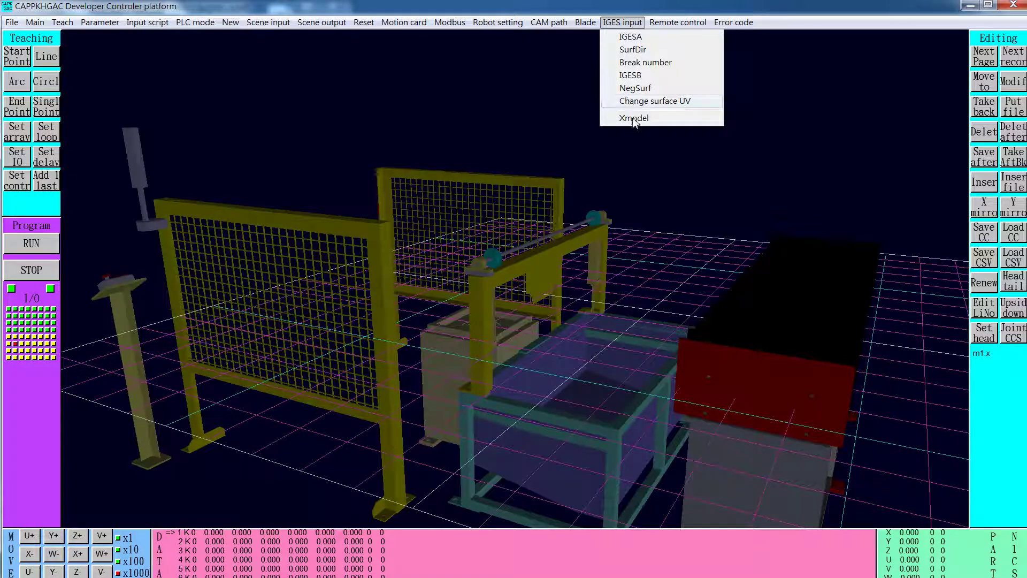
click(627, 116)
scroll(502, 191, down, 2)
scroll(502, 190, down, 2)
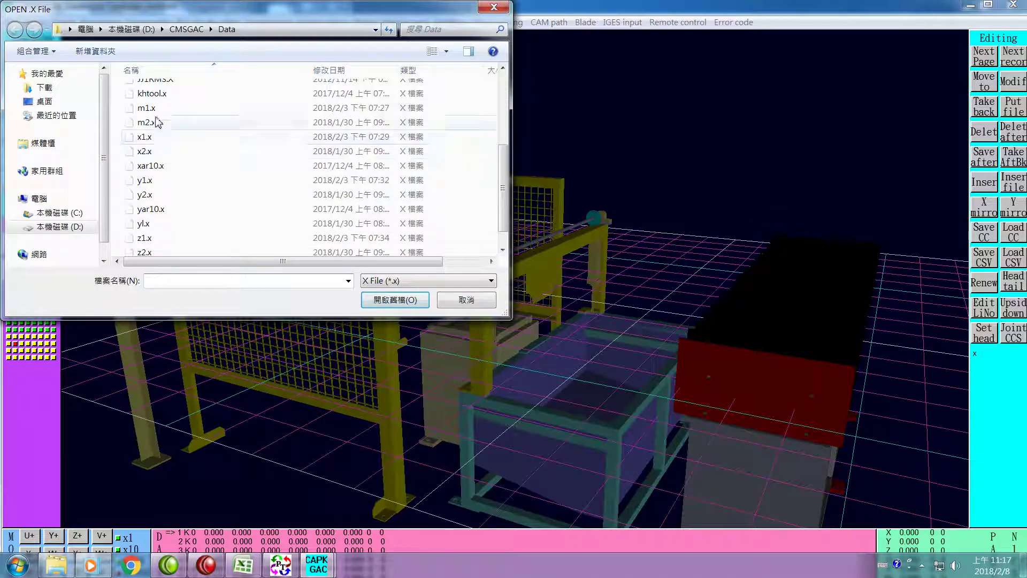
click(156, 141)
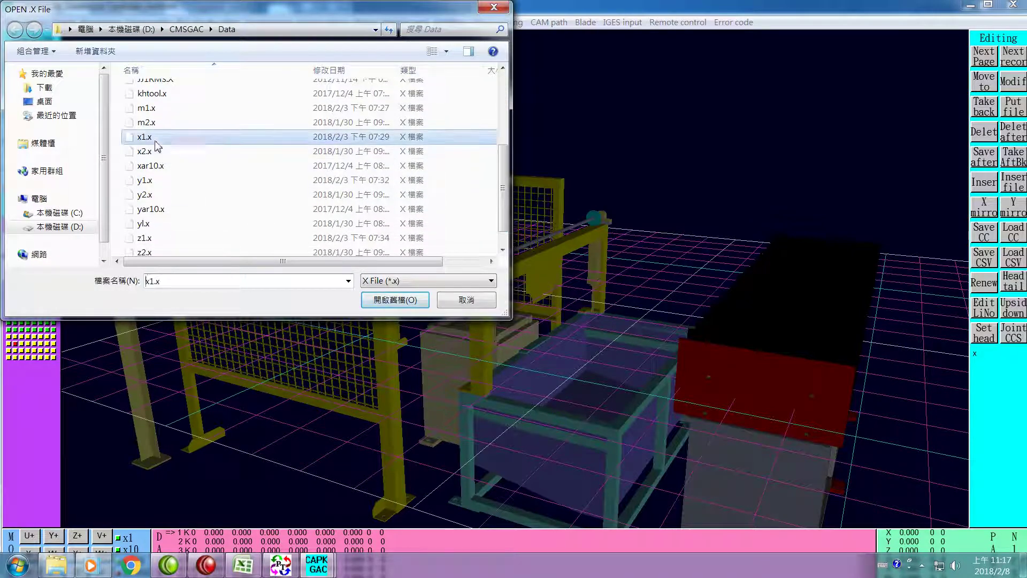
click(387, 300)
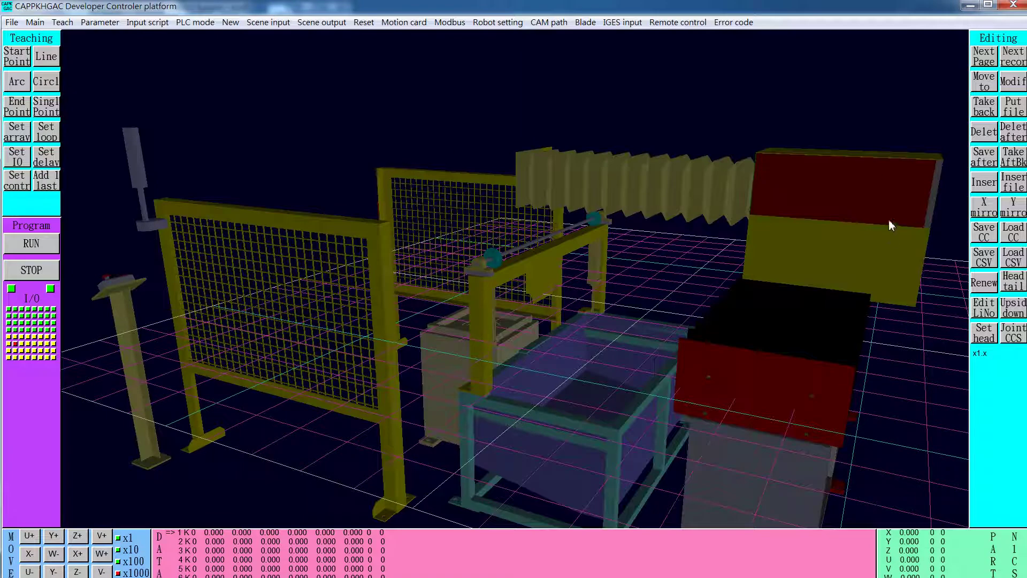
- Add the X model y1.x from D:\CMSGAC\Data to the scene
click(622, 22)
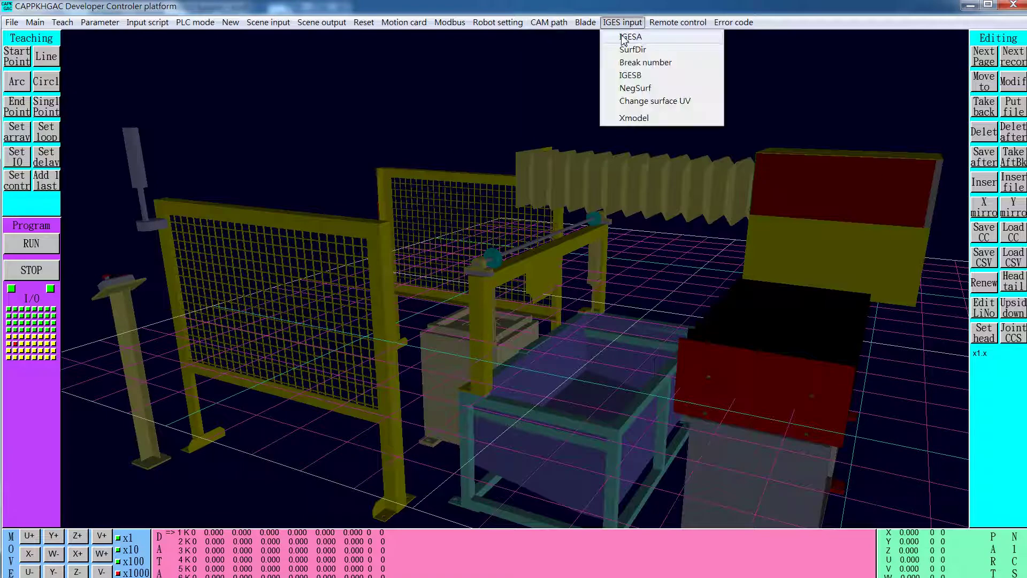
click(628, 119)
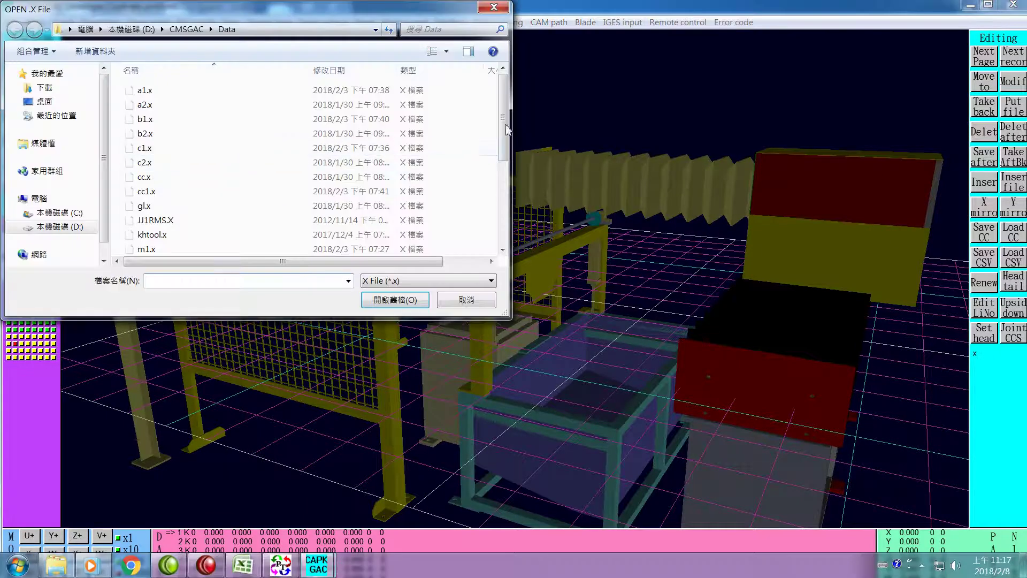
scroll(492, 191, down, 4)
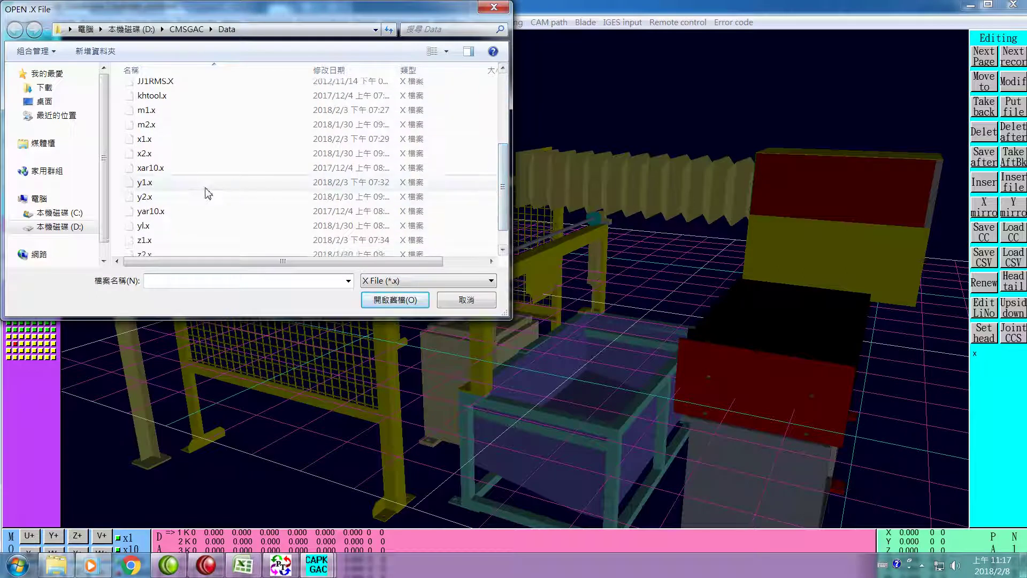
click(190, 186)
click(379, 301)
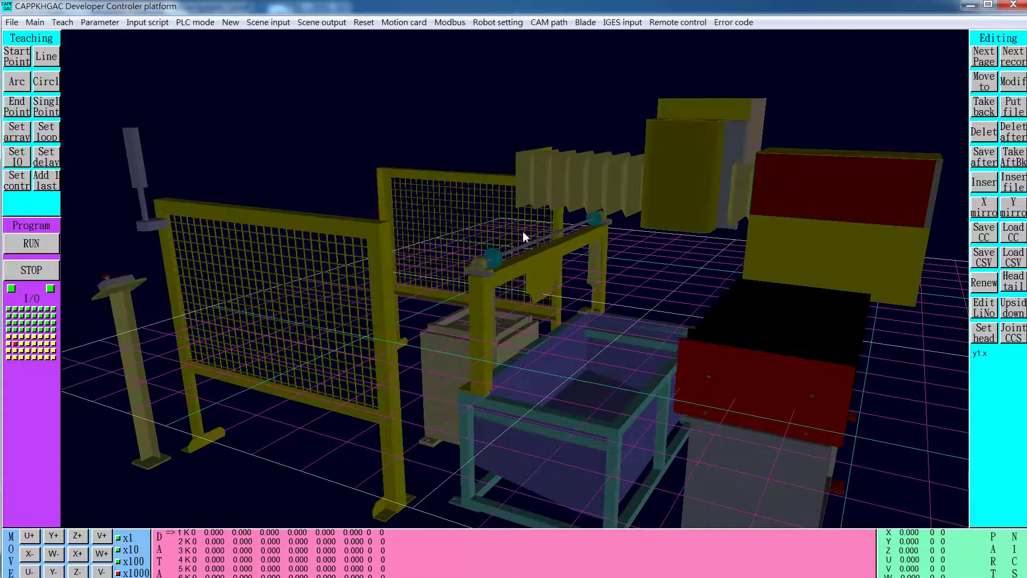
- Add the X model z1.x from D:\CMSGAC\Data to the scene
click(614, 23)
click(637, 118)
drag(505, 118, 502, 201)
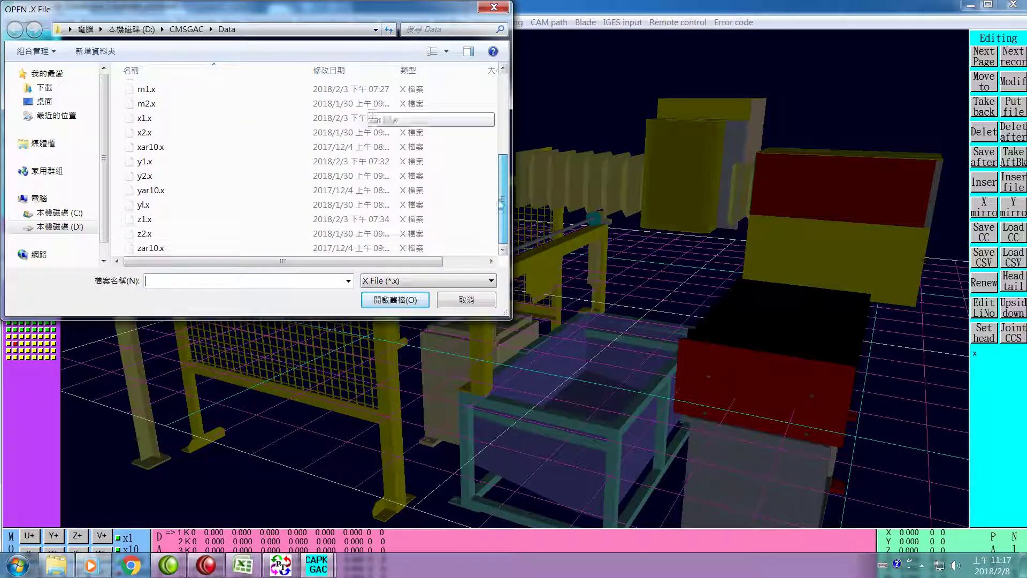
click(161, 219)
click(400, 300)
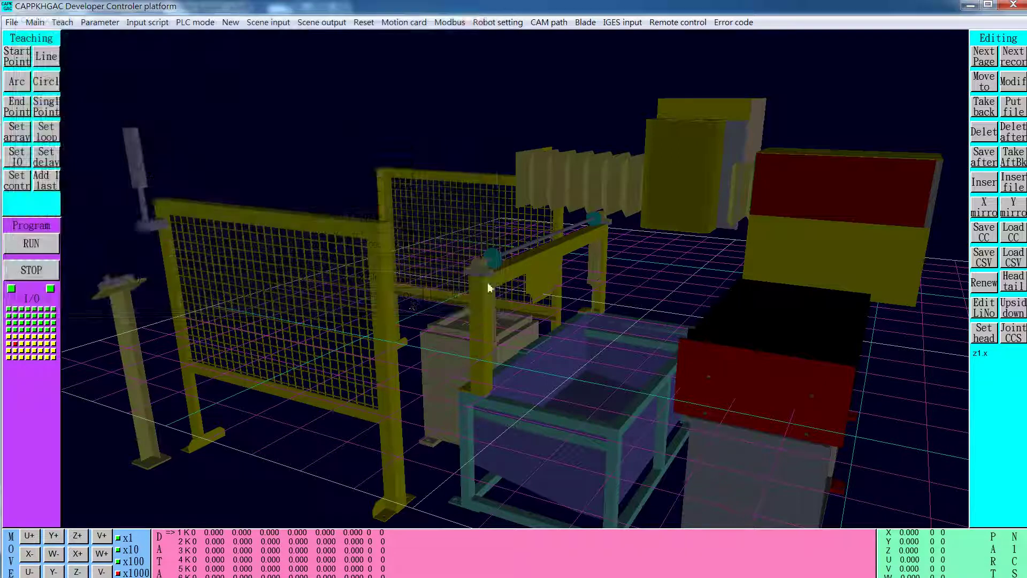
- Add the X model c1.x from D:\CMSGAC\Data to the scene
click(619, 23)
click(646, 121)
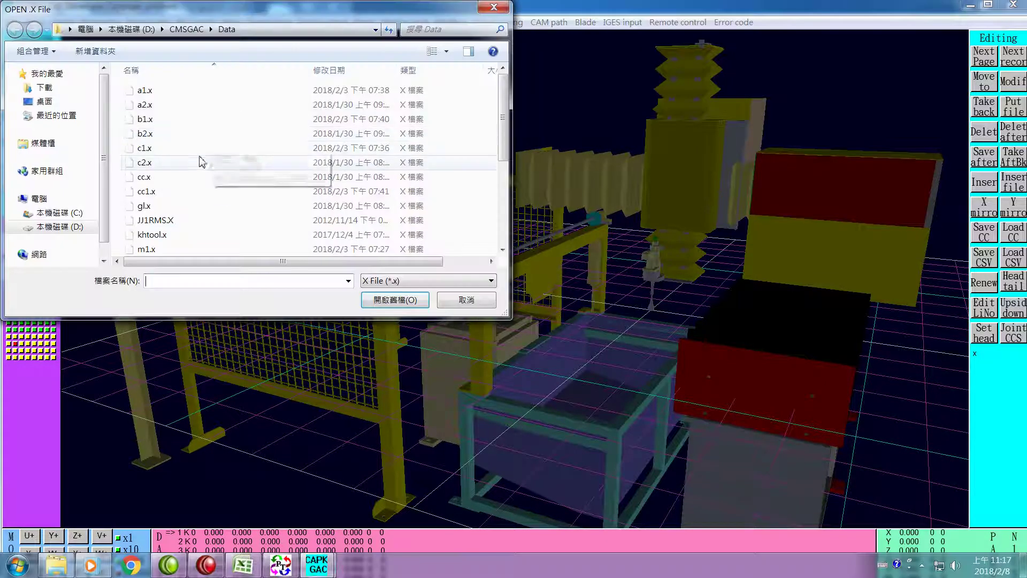
click(202, 153)
click(387, 302)
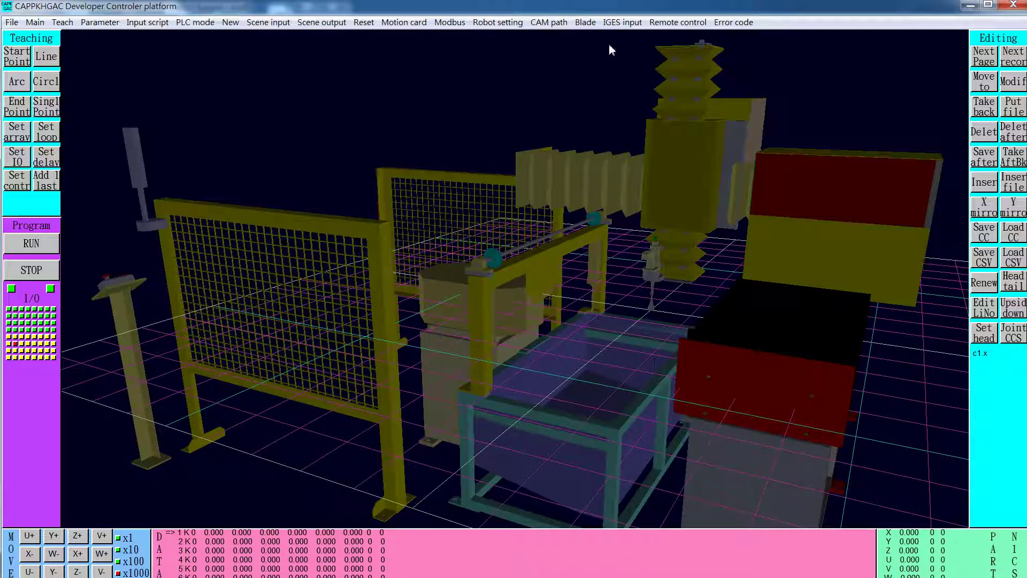
- Add the X model a1.x from D:\CMSGAC\Data to the scene
click(620, 23)
click(641, 119)
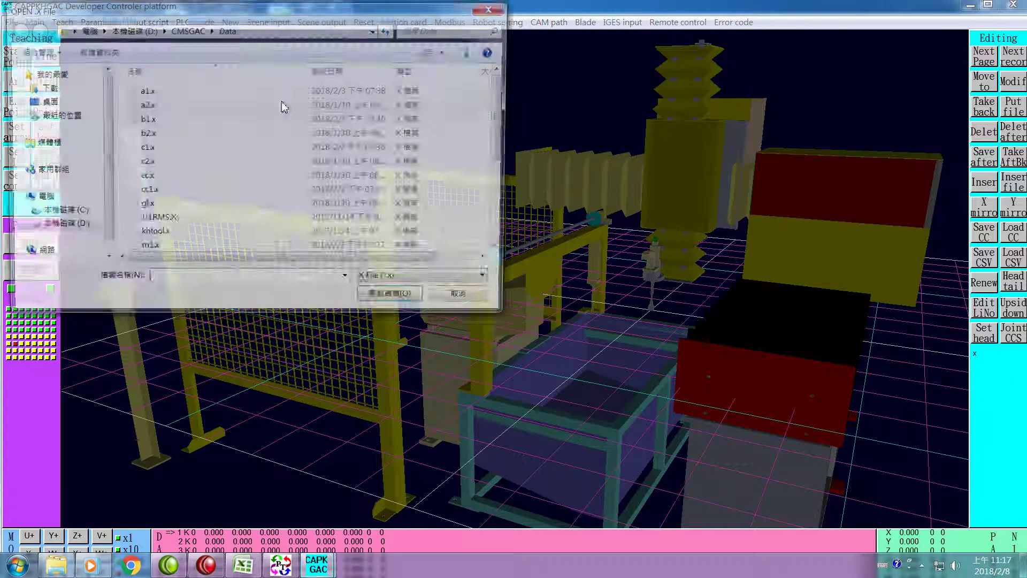
click(177, 90)
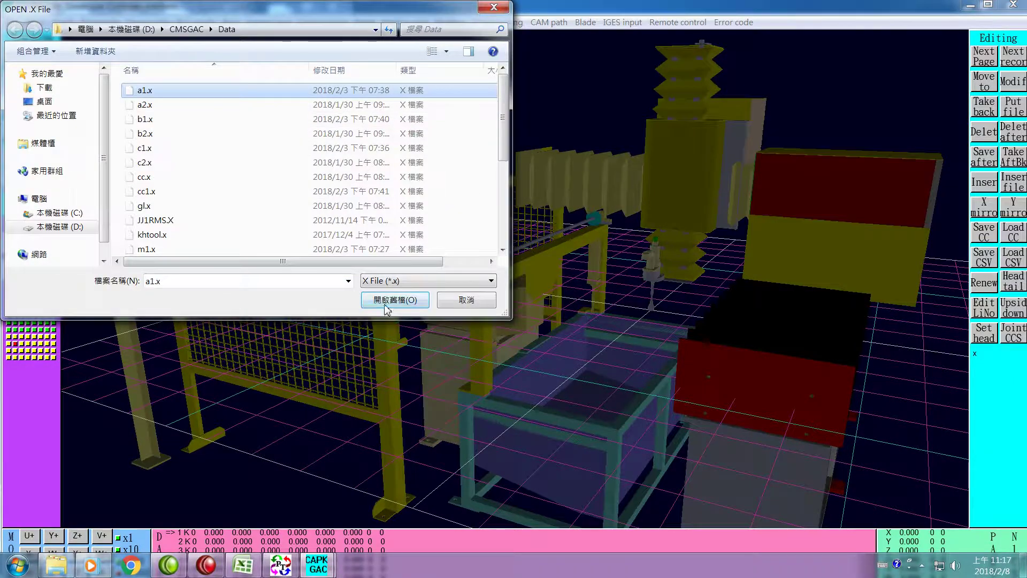
click(387, 302)
- Add the X model b1.x from D:\CMSGAC\Data to the scene
click(621, 22)
click(633, 118)
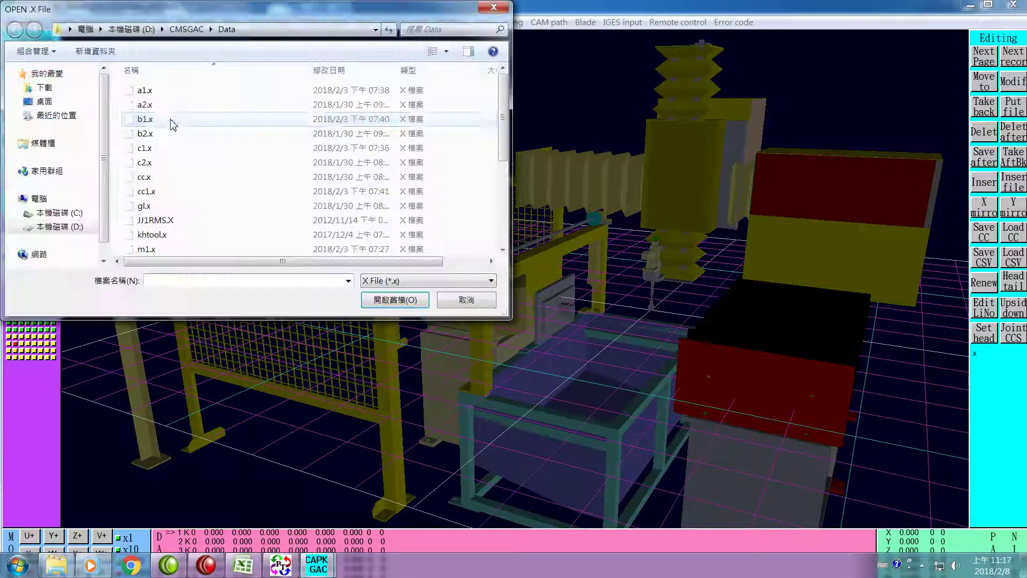
click(171, 119)
click(394, 302)
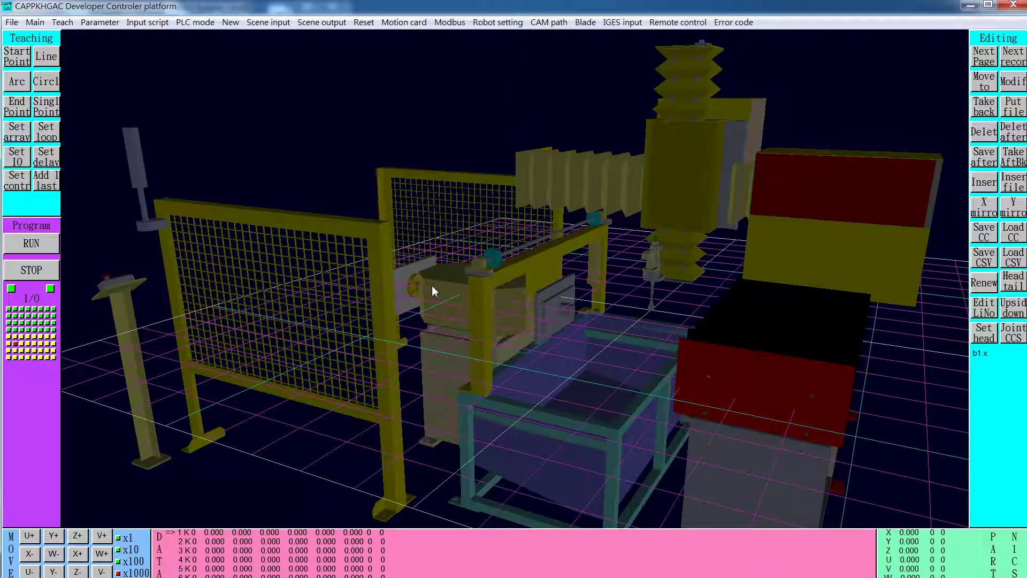
- Add the X model cc1.x from D:\CMSGAC\Data to the scene
click(620, 23)
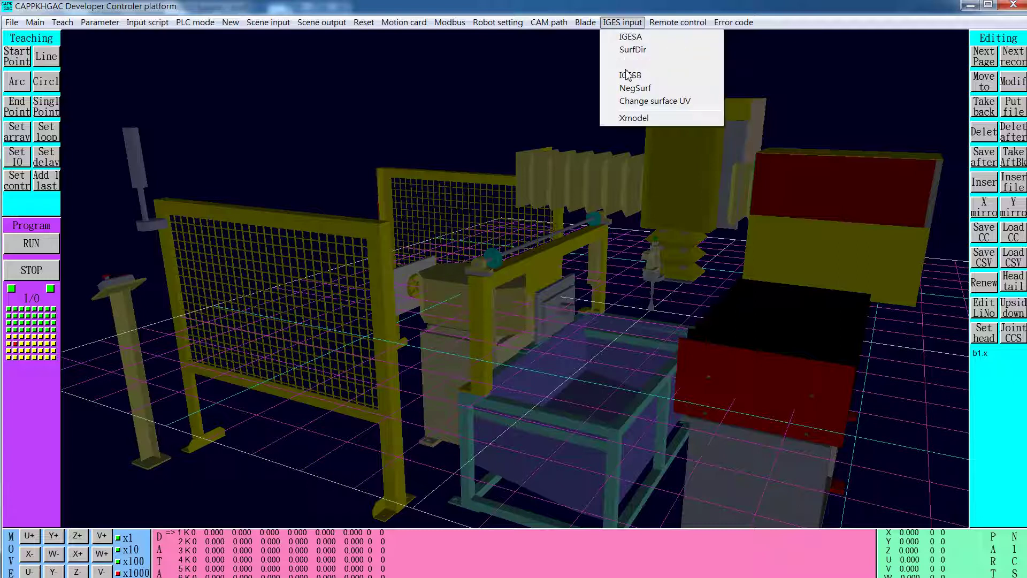
click(623, 118)
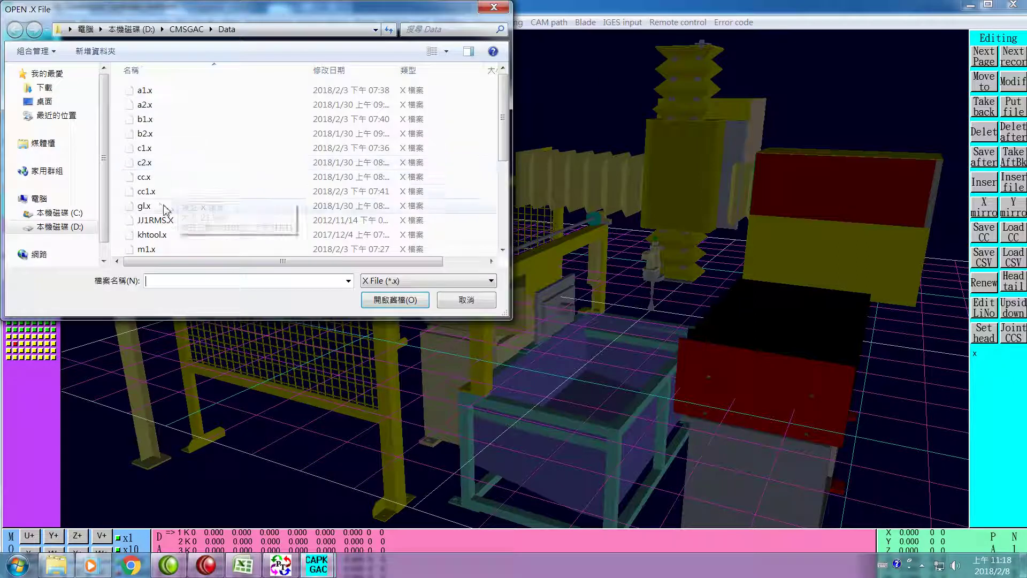
click(194, 194)
click(408, 304)
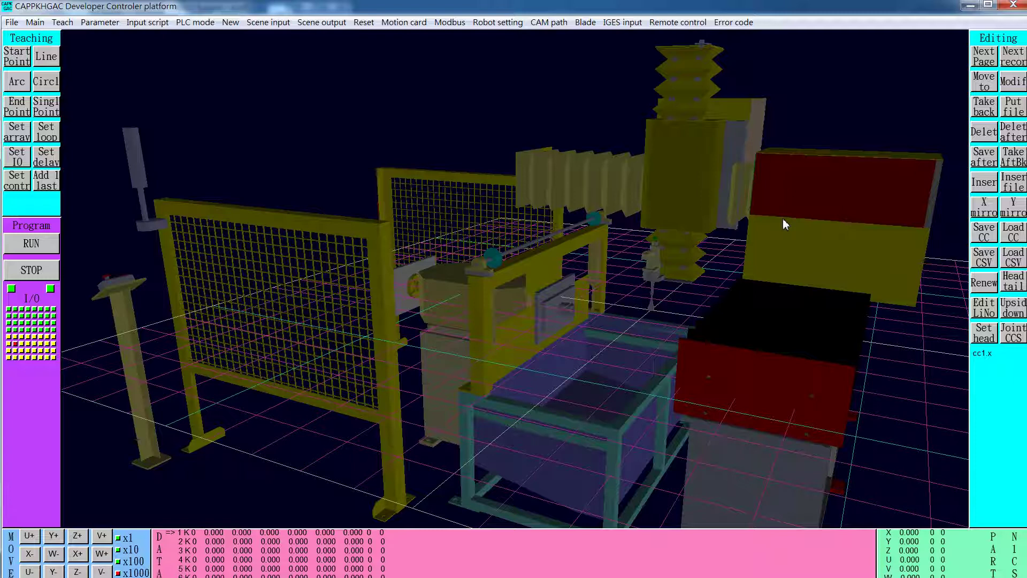
- Switch to Excel and examine the KH30 table's columns and its rows for x1.x, y1.x and z1.x
key(super)
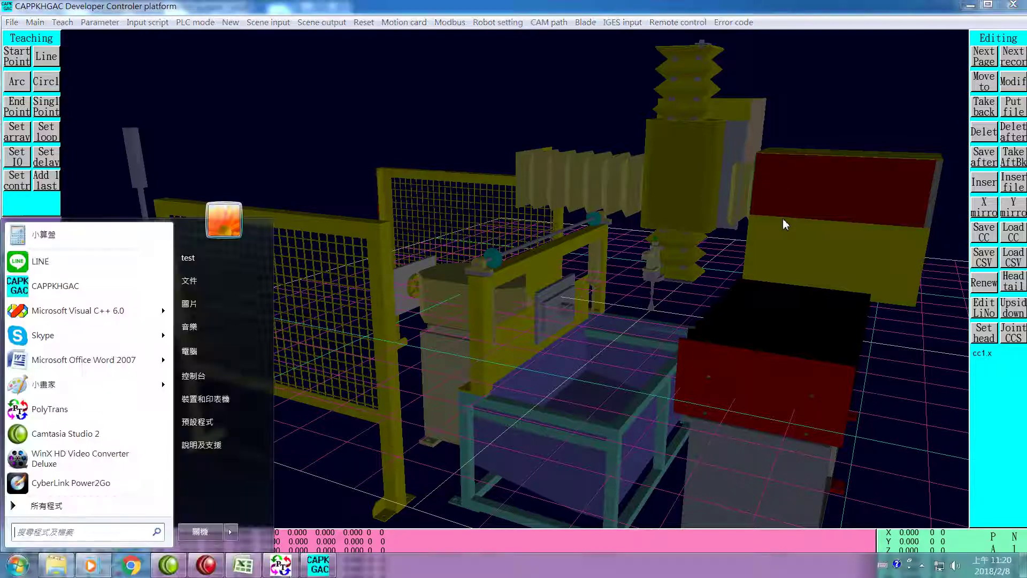
click(252, 564)
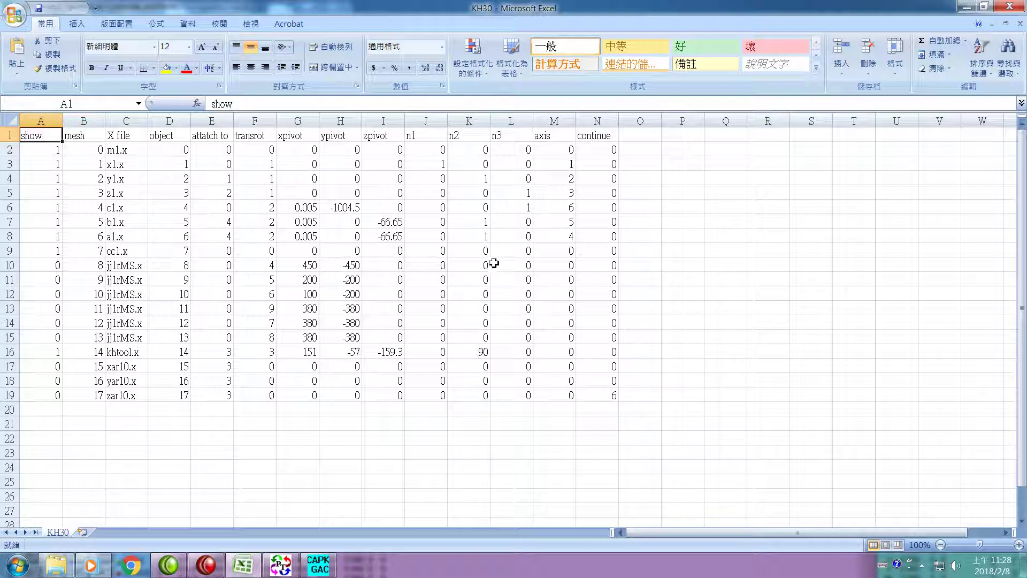
click(11, 164)
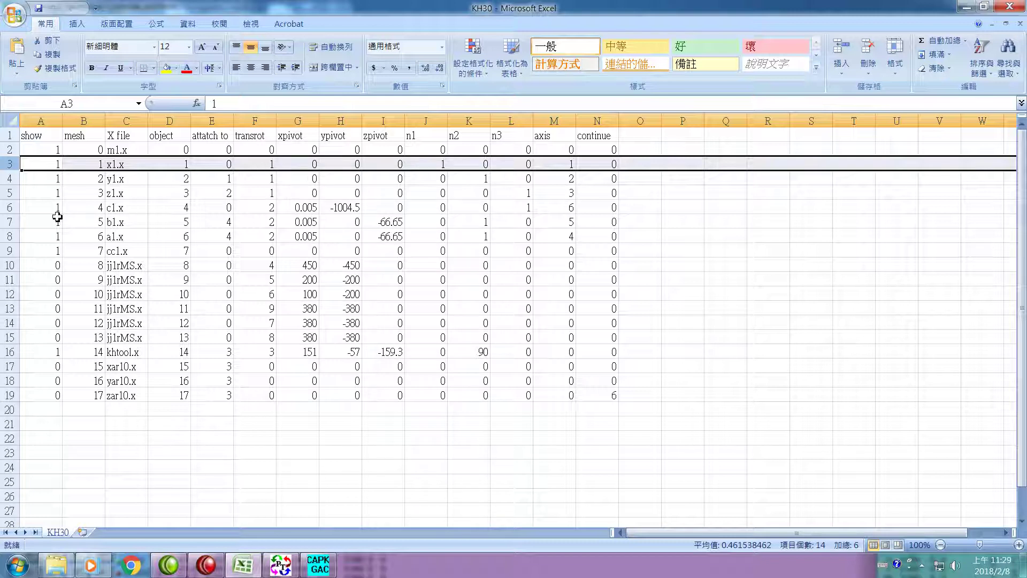
click(9, 207)
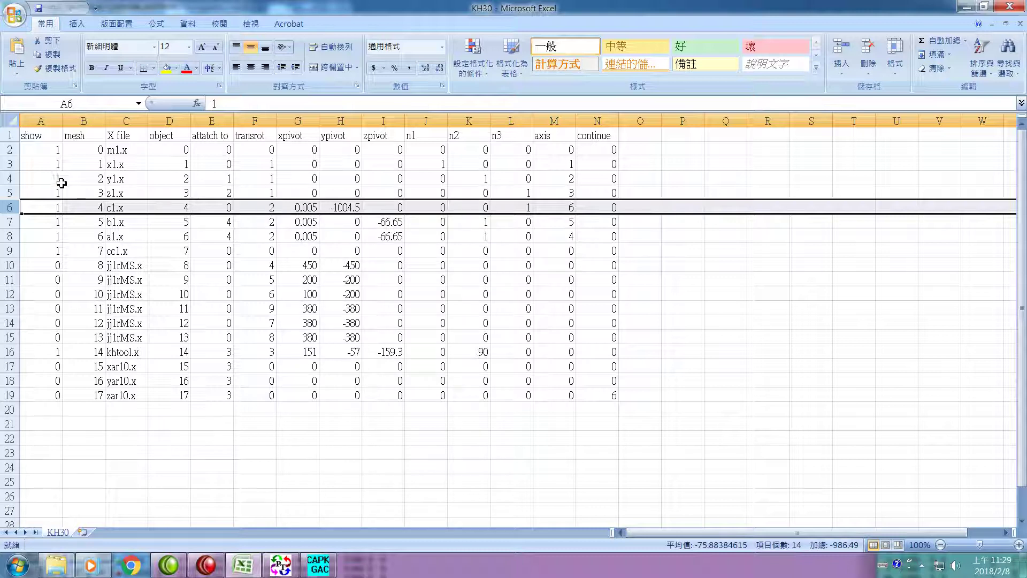
click(13, 169)
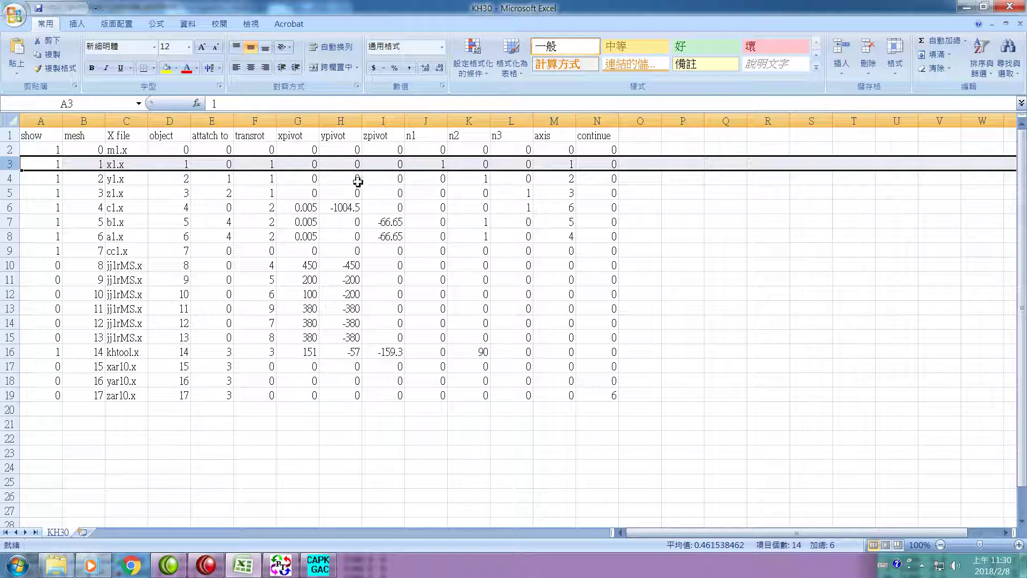
click(12, 178)
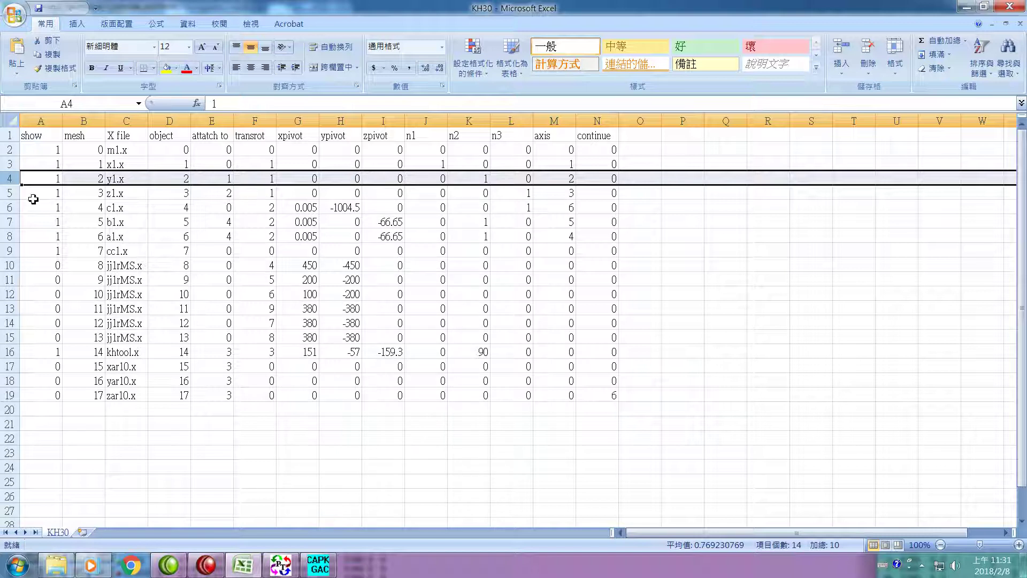
click(8, 193)
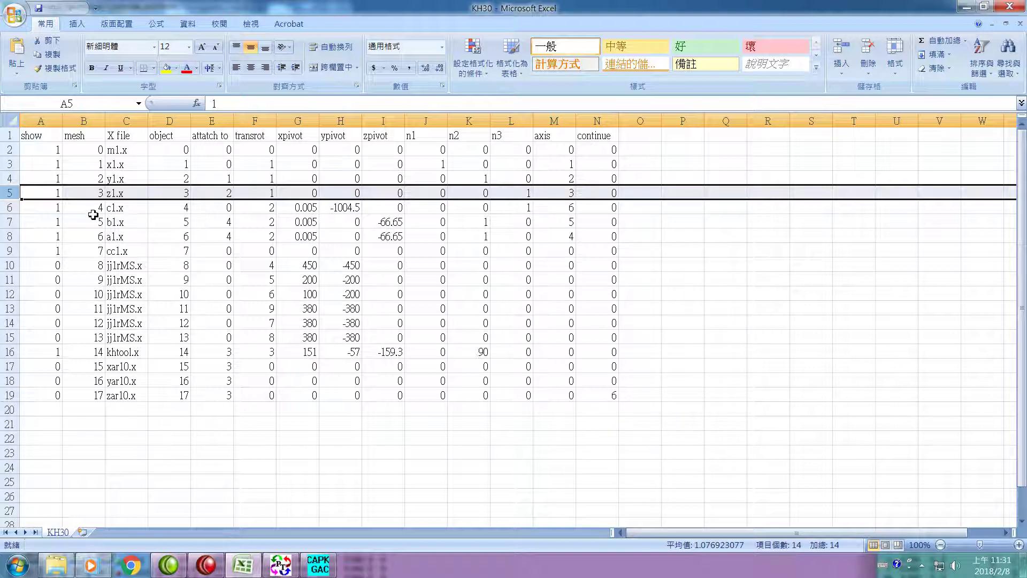
- Examine the KH30 rows for c1.x, b1.x, a1.x and cc1.x and the continue value of the zar10.x row
click(7, 209)
drag(6, 209, 11, 211)
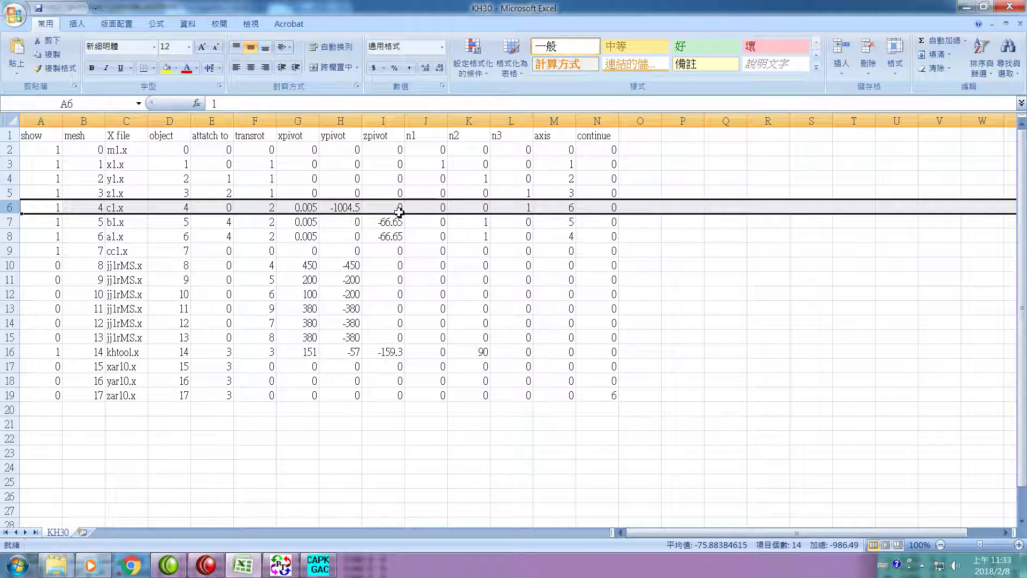
click(8, 224)
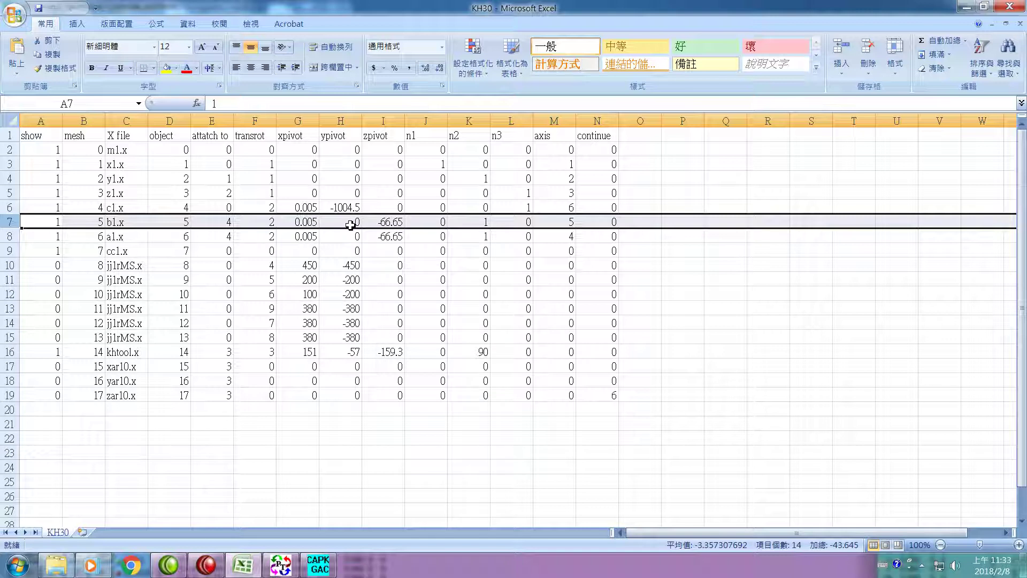
click(8, 236)
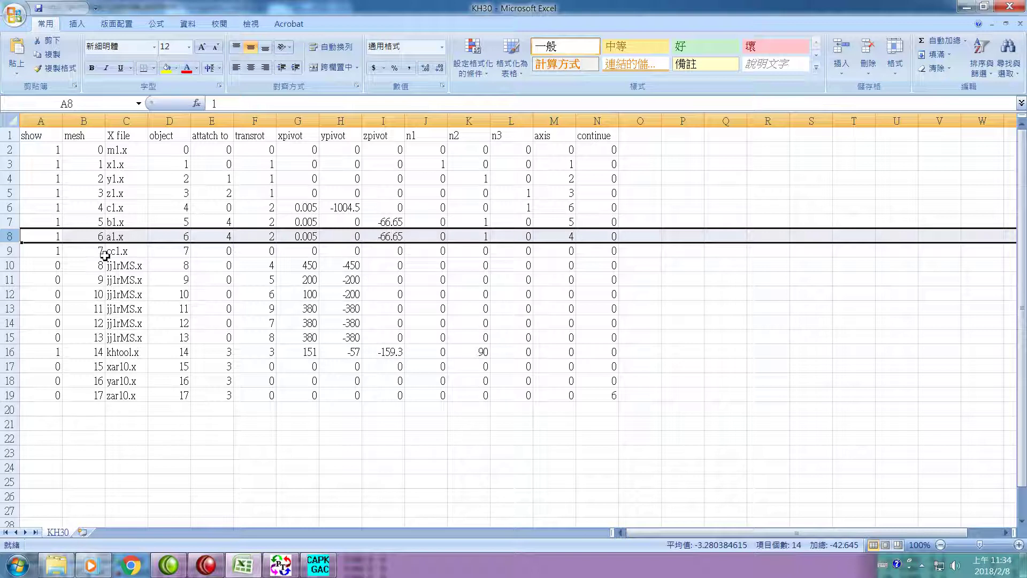
click(7, 251)
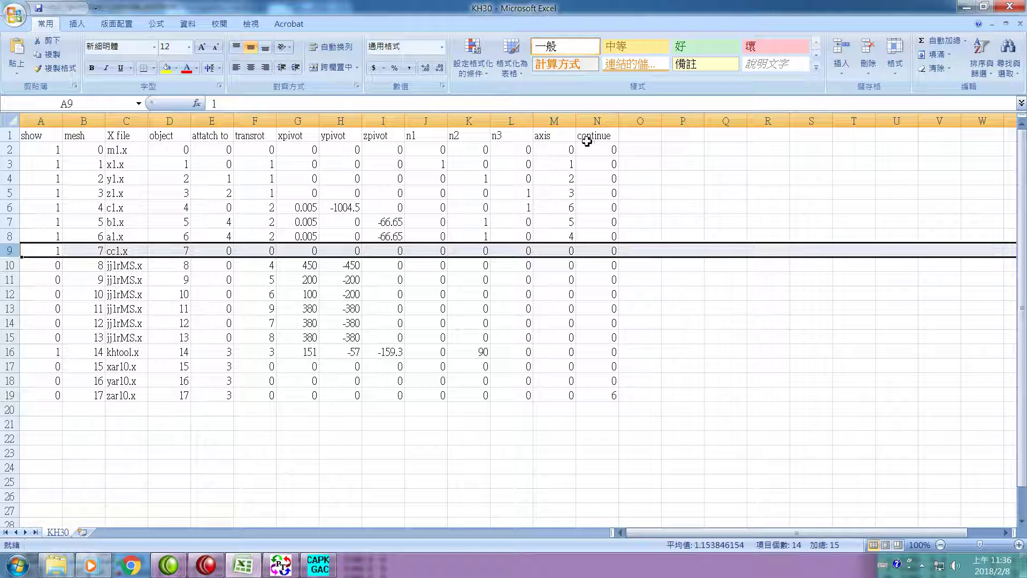
click(603, 399)
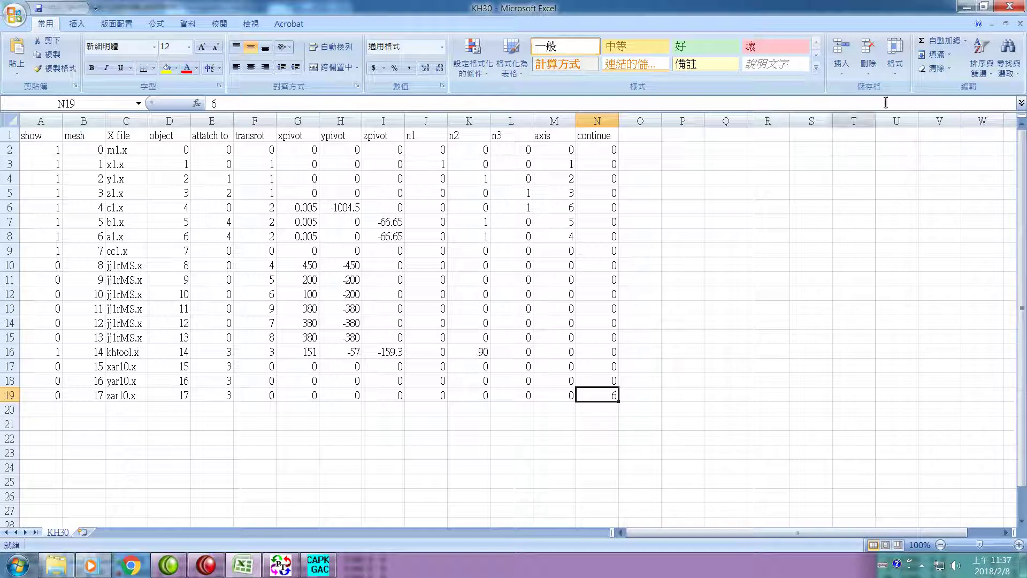
- Return to CAPPKHGAC, clear the scene, and load the scenery CSV file KH30 from D:\CMSGAC\Data
click(967, 8)
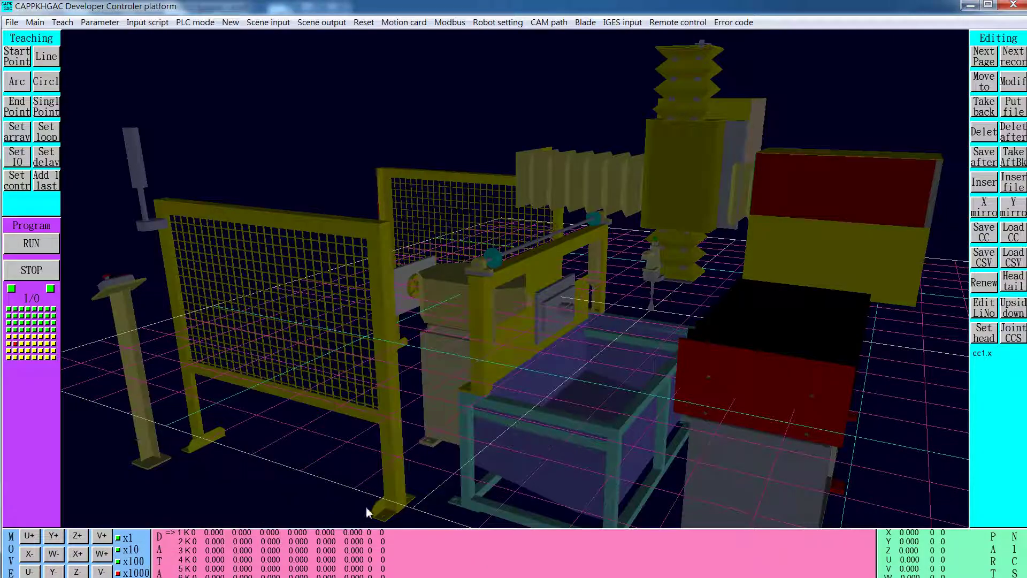
click(230, 22)
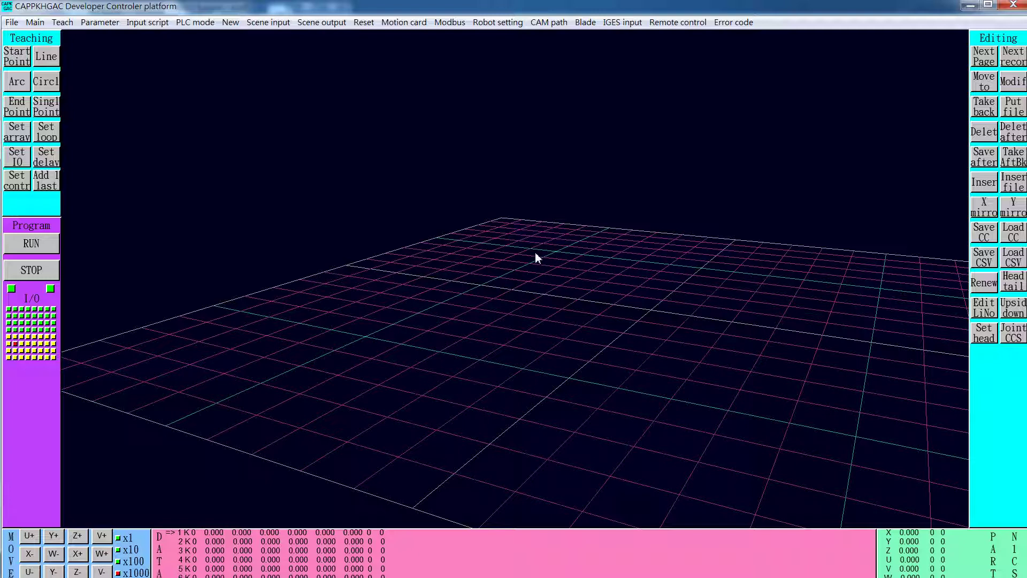
click(272, 24)
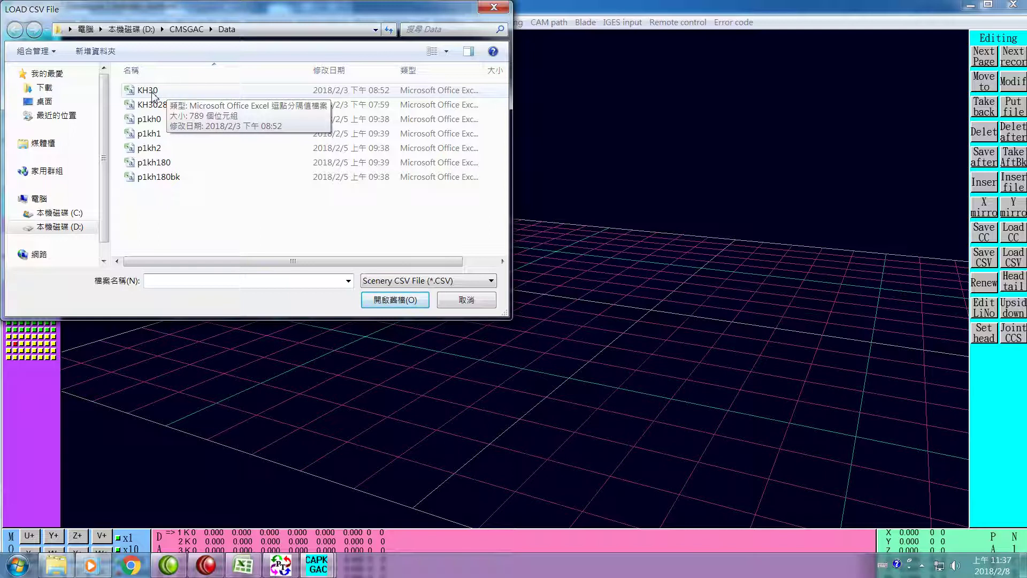
click(153, 92)
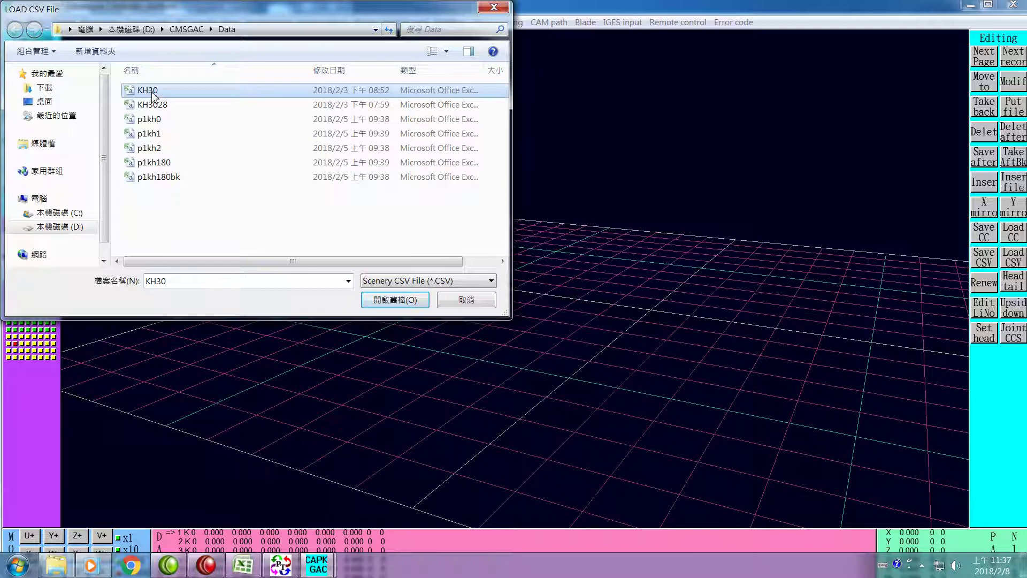
click(394, 303)
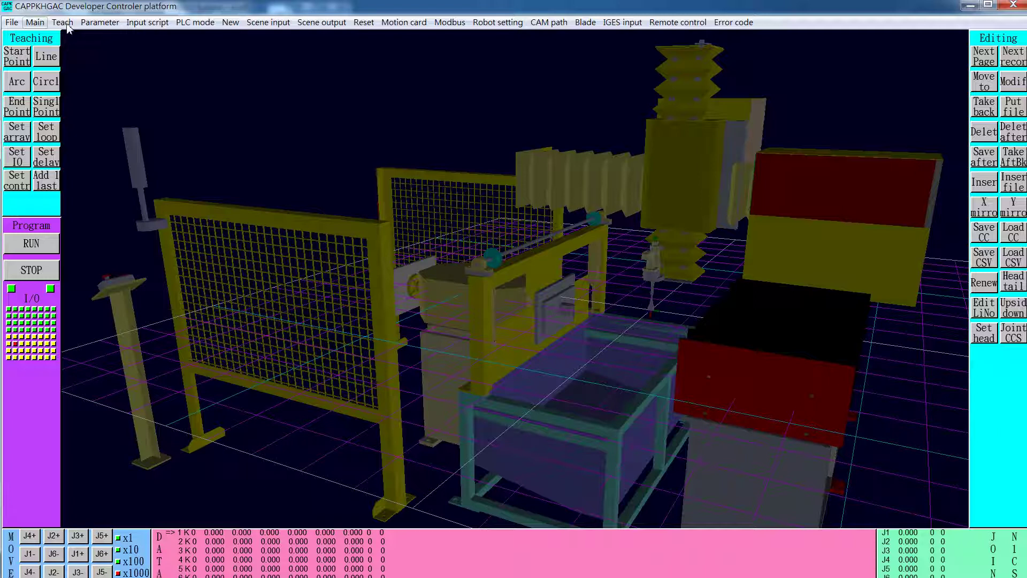
- Jog joint J1 of the loaded machine in the positive direction to 260
click(77, 554)
click(77, 556)
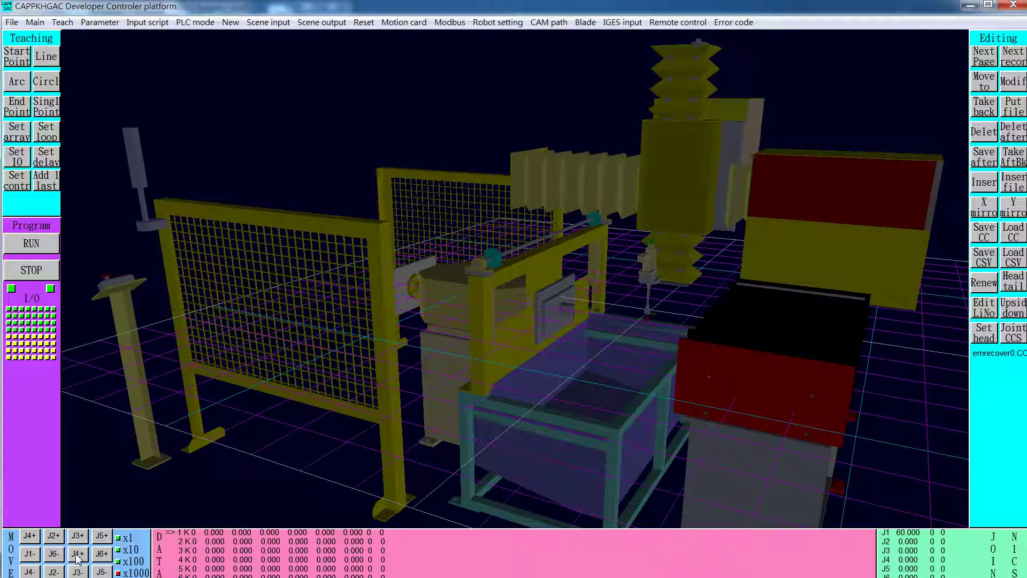
click(77, 557)
click(78, 556)
click(77, 557)
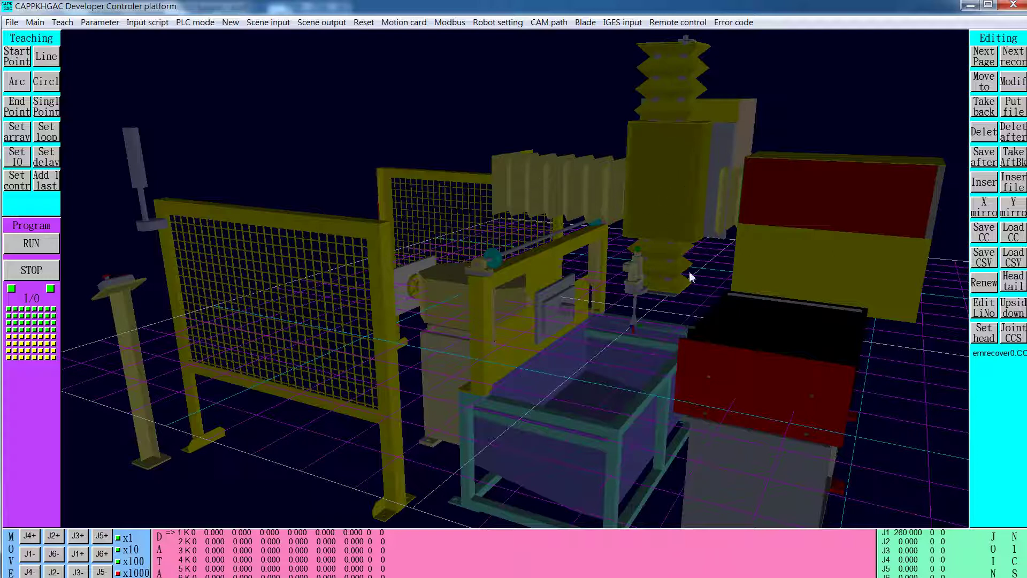
- Jog joint J1 back in the negative direction to 70
click(30, 556)
click(30, 556)
click(29, 557)
click(30, 557)
click(30, 558)
click(30, 559)
click(30, 559)
click(31, 559)
click(31, 560)
click(31, 560)
click(31, 560)
click(32, 560)
click(32, 561)
click(33, 561)
click(33, 561)
click(32, 561)
click(32, 561)
click(32, 561)
click(33, 561)
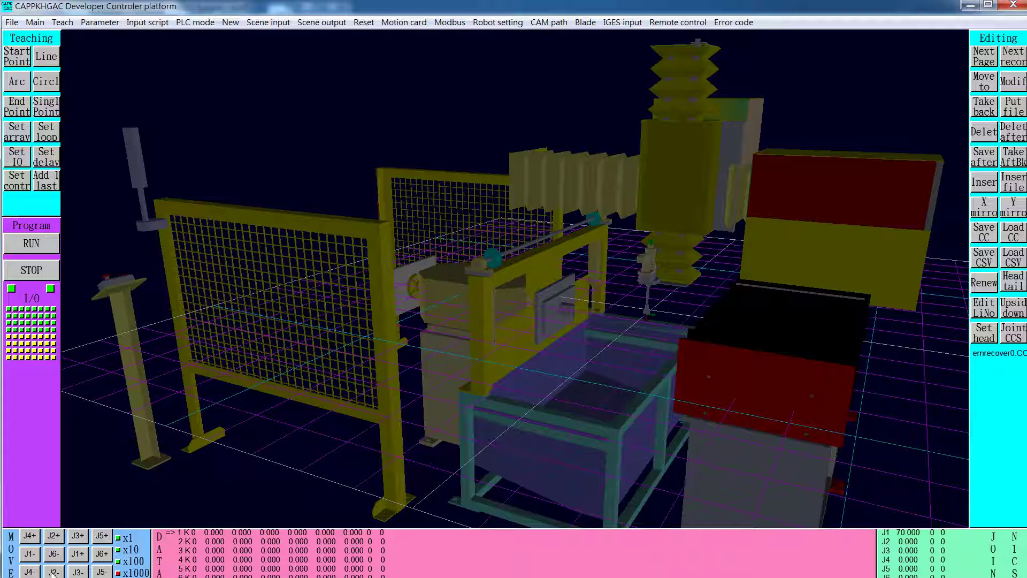
- Jog joint J2 in the negative direction to -170, forward to 100, and back to -20
click(52, 571)
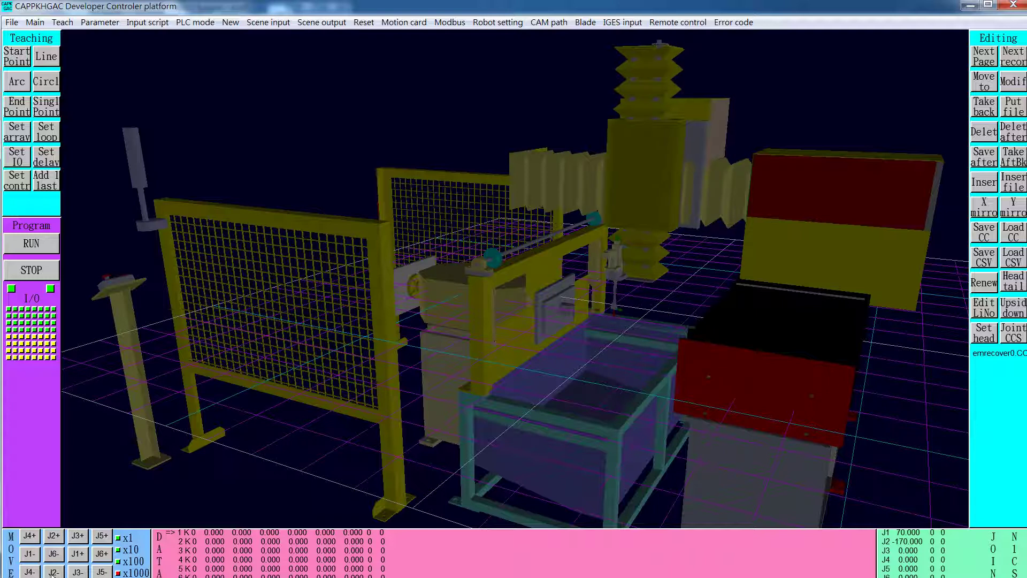
click(54, 536)
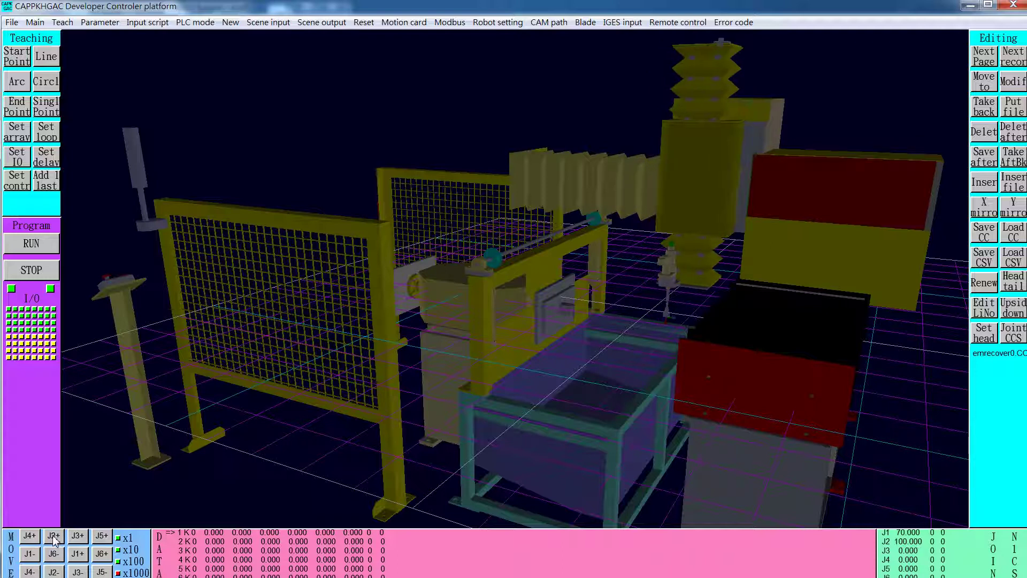
click(53, 571)
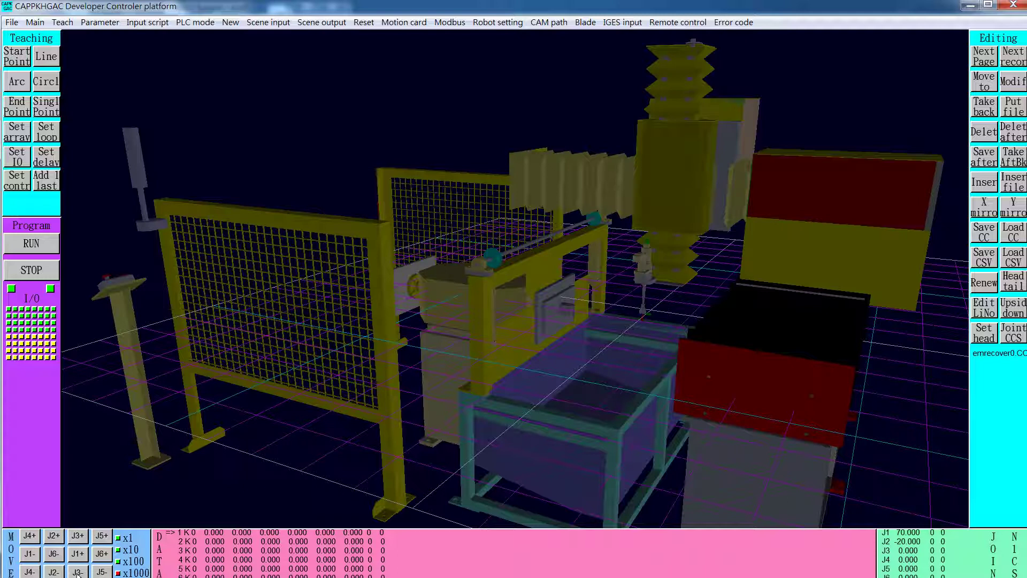
- Jog joint J3 in the negative direction to -90 and back in the positive direction to 60
click(78, 572)
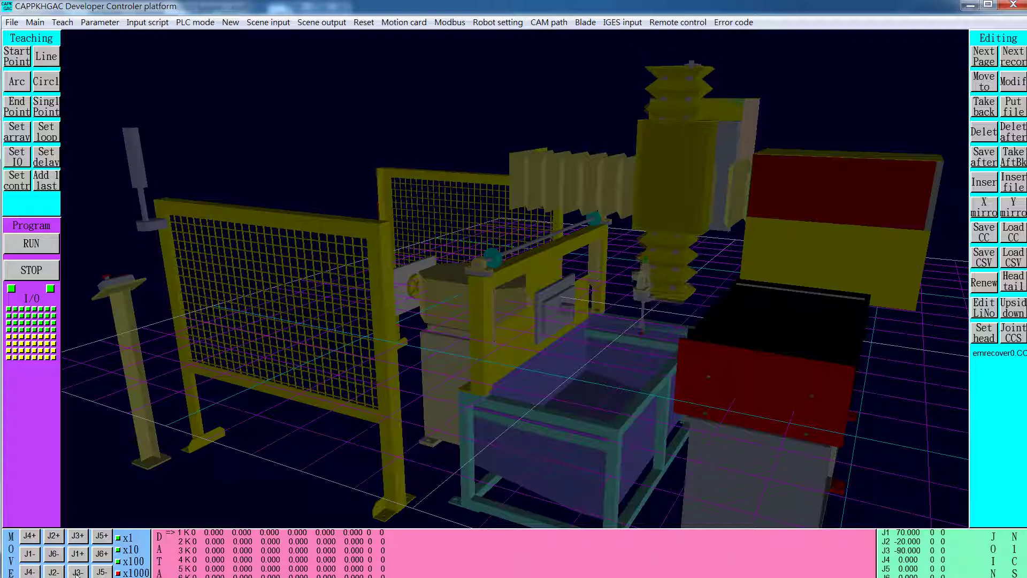
click(77, 537)
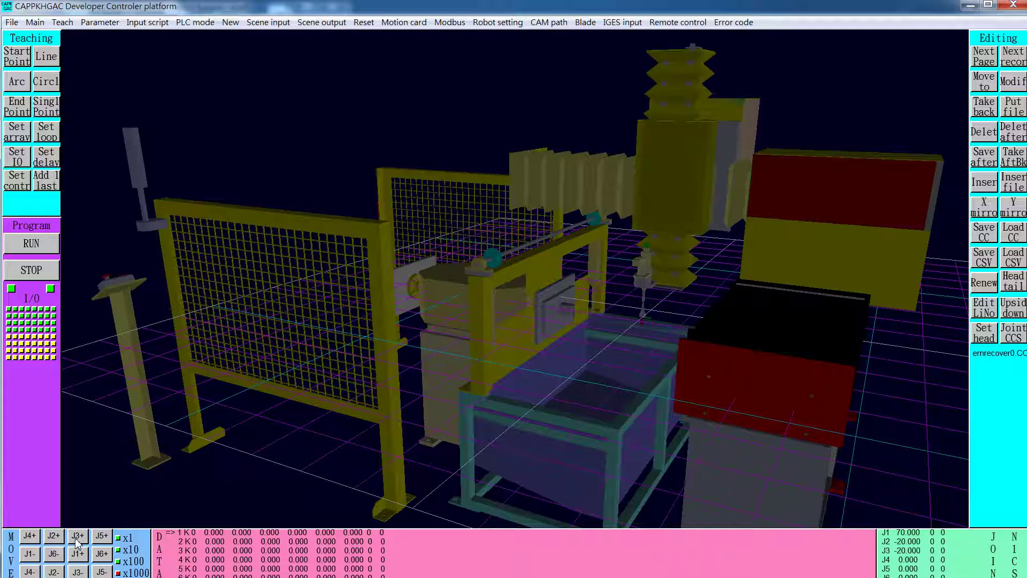
click(79, 537)
click(78, 538)
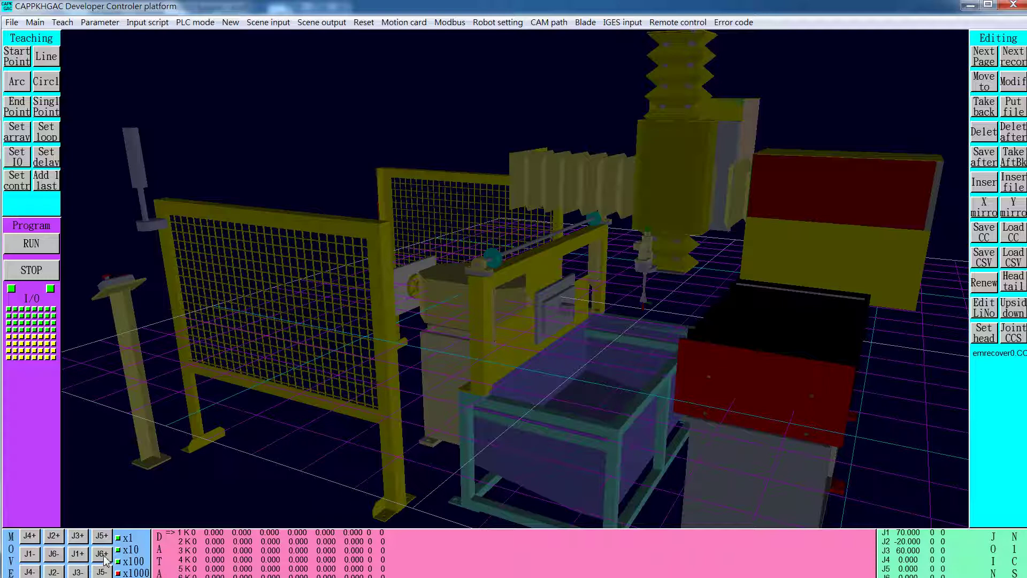
- Jog joint J6 in the positive direction and partway back in the negative direction to test the machine's rotation
click(102, 555)
click(103, 556)
click(102, 555)
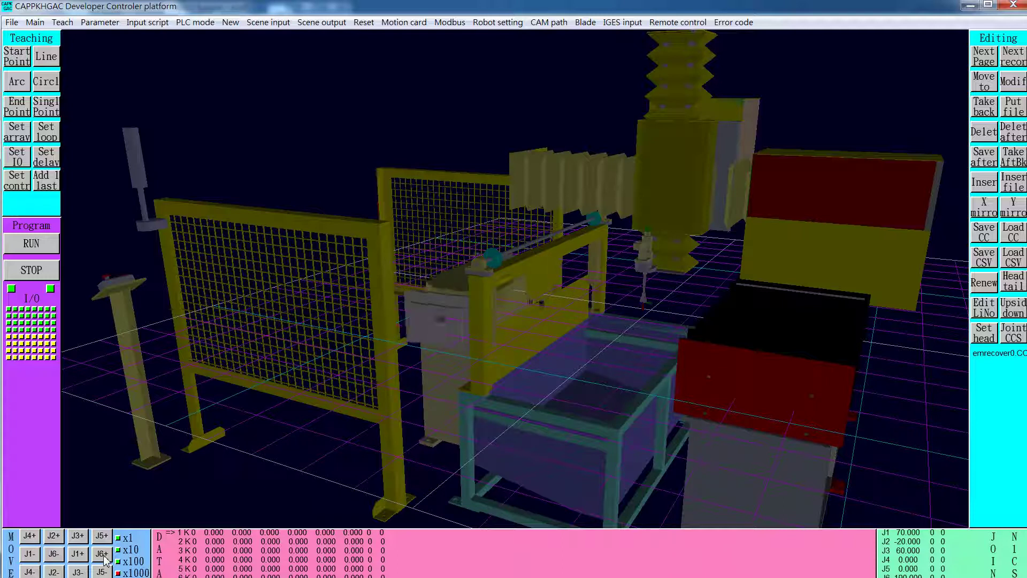
click(57, 560)
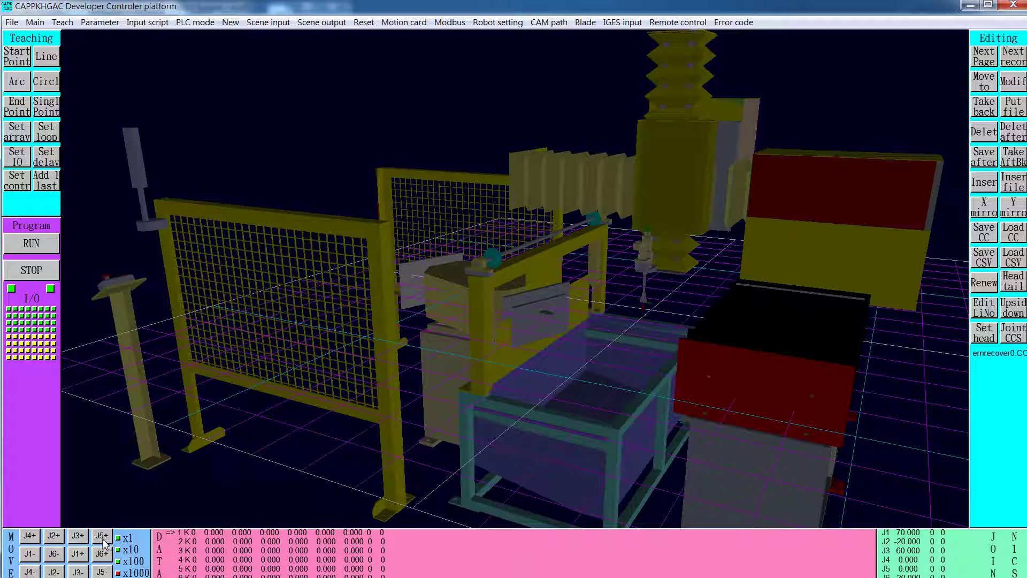
- Jog joint J4 in the positive direction to 250 and joint J5 in the positive direction to 110
click(29, 541)
click(29, 540)
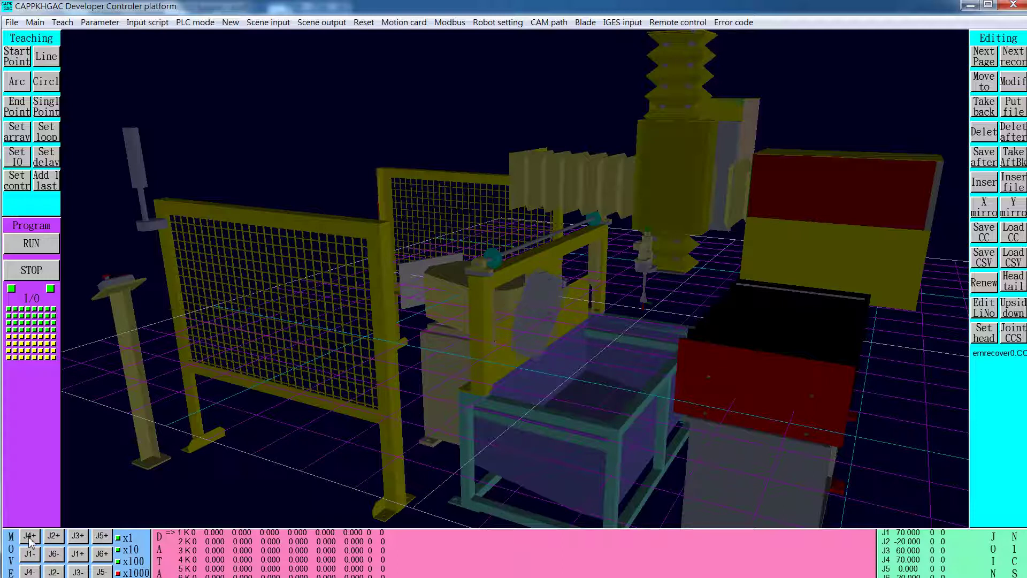
click(30, 540)
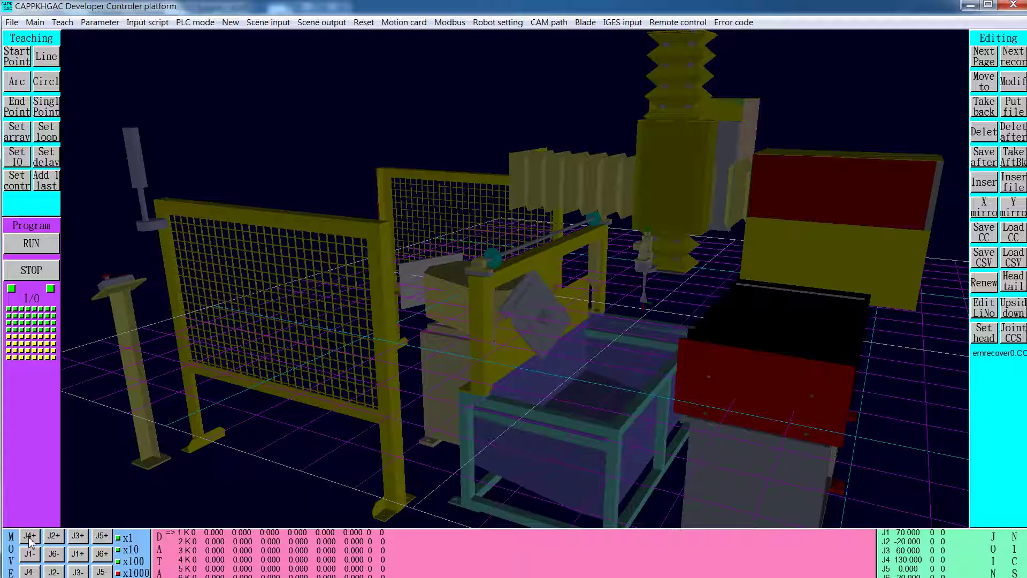
click(30, 537)
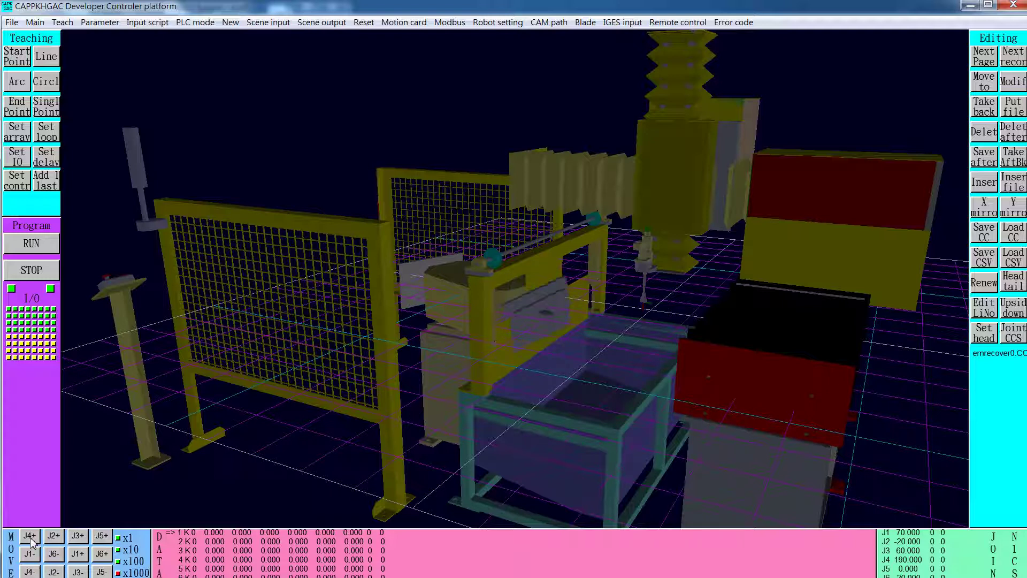
click(30, 537)
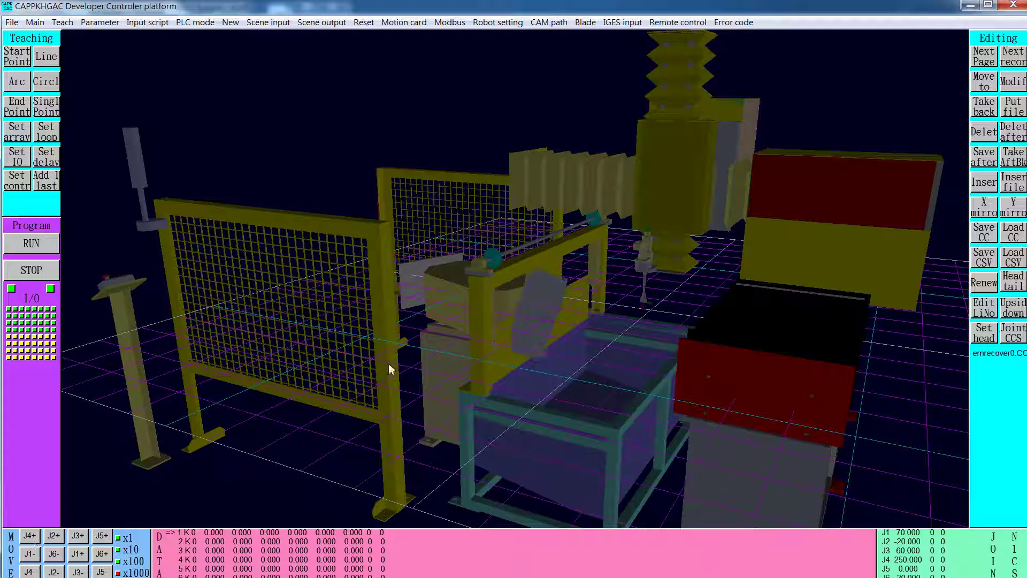
click(104, 540)
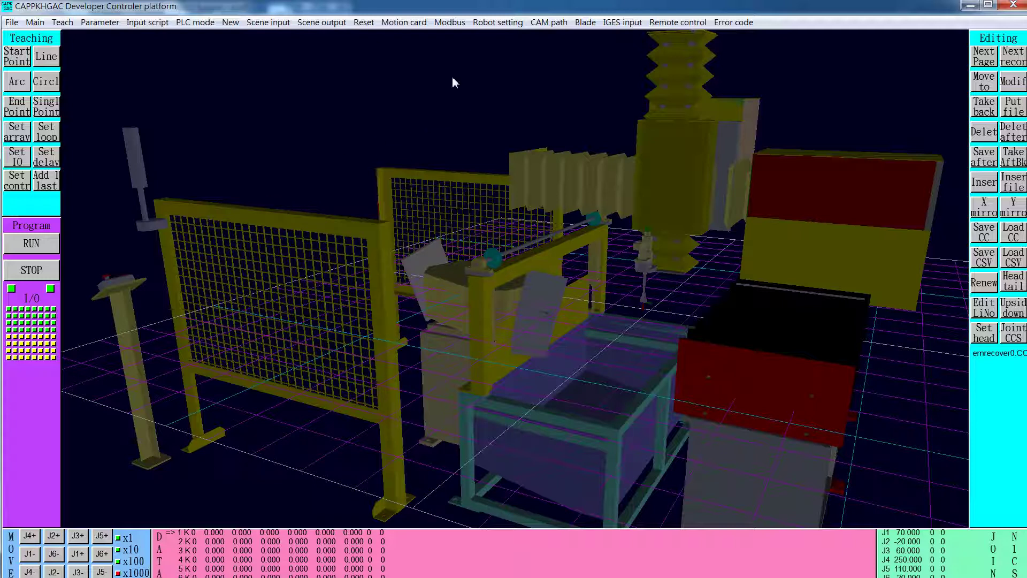
- Open the reset commands for the jogged machine
click(366, 24)
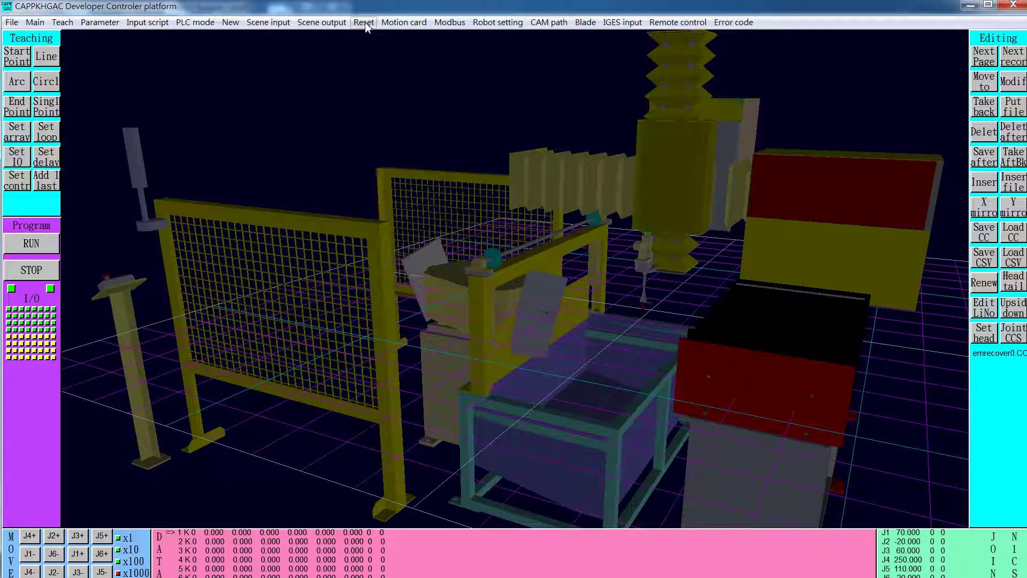